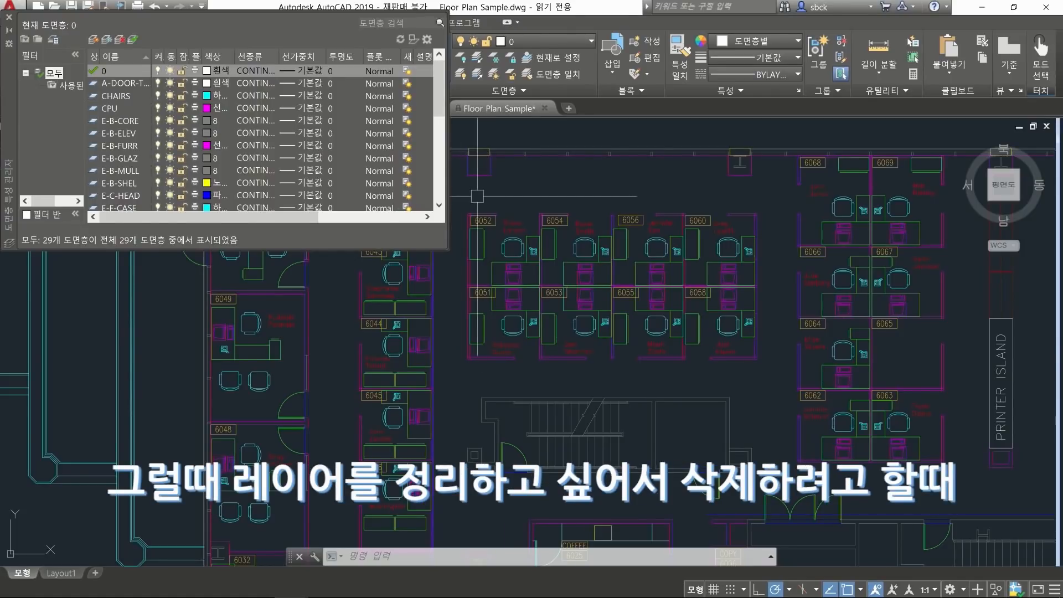
Try to delete the E-B-CORE layer from the layer list and close the layer manager
{"action": "right_click", "coordinate": [121, 124]}
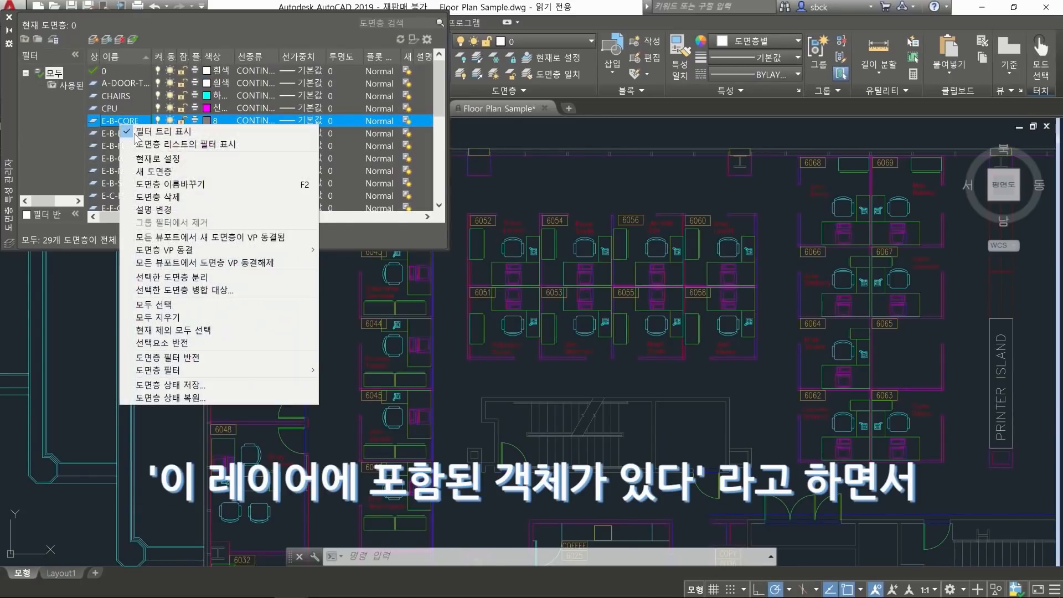
{"action": "left_click", "coordinate": [159, 197]}
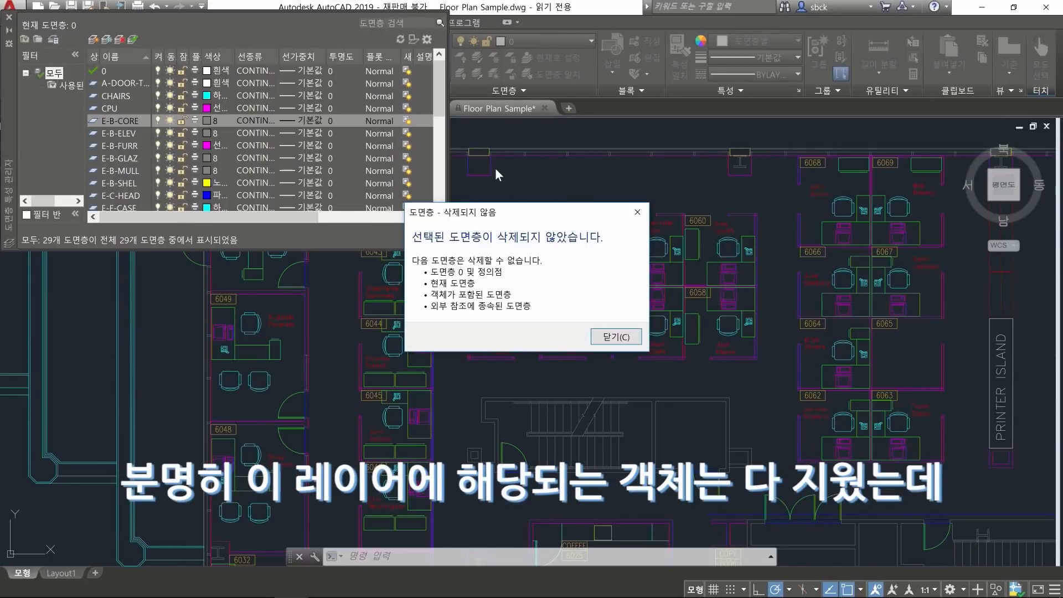
{"action": "left_click", "coordinate": [638, 213]}
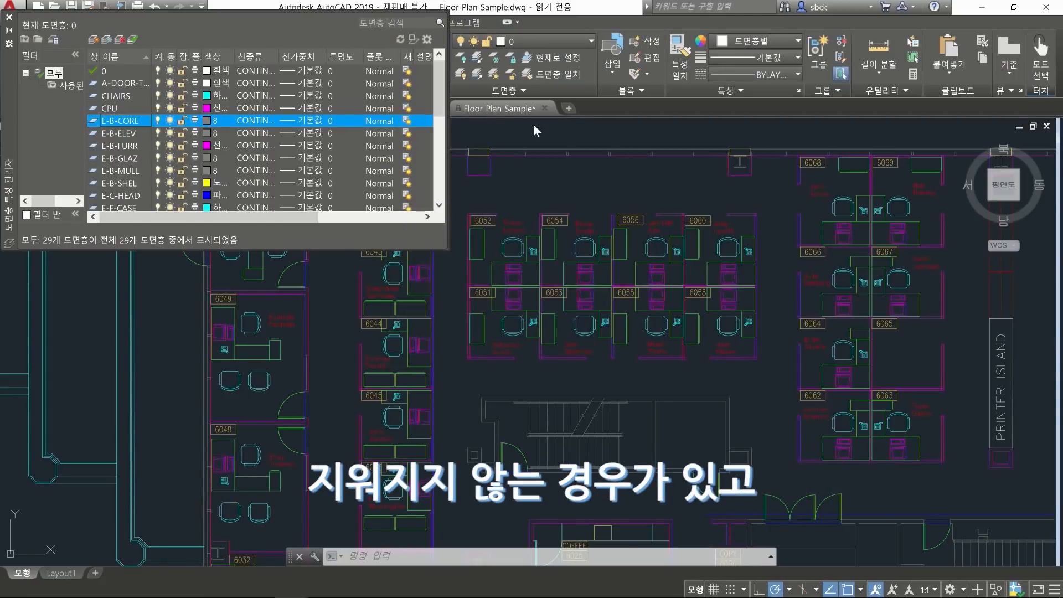
{"action": "left_click", "coordinate": [10, 19]}
{"action": "left_click", "coordinate": [613, 163]}
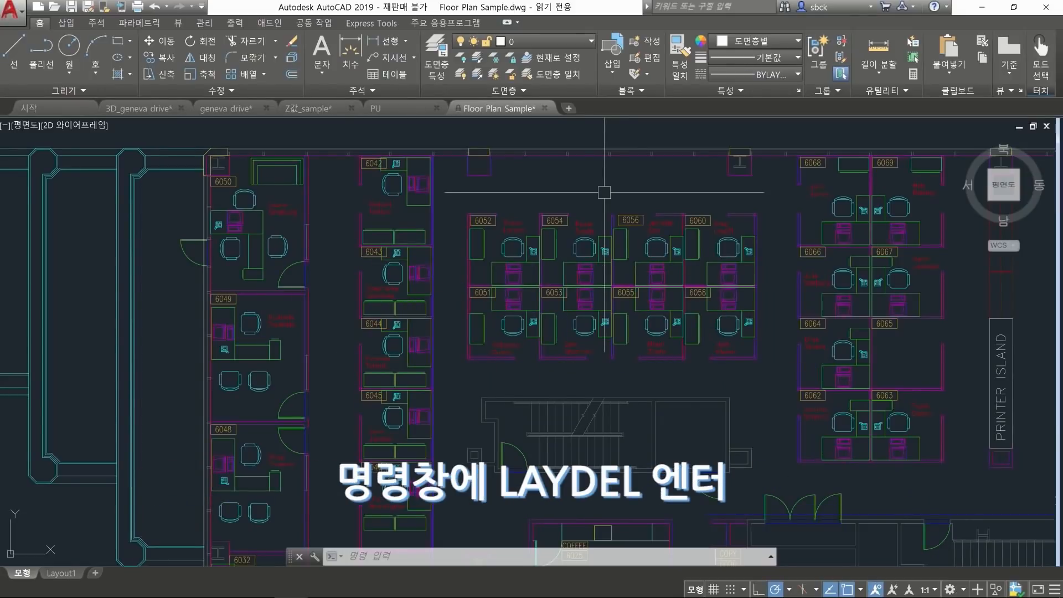
Delete the CHAIRS and FURNITURE layers with LAYDEL by picking a chair and a furniture object in room 6052
{"action": "type", "text": "LA"}
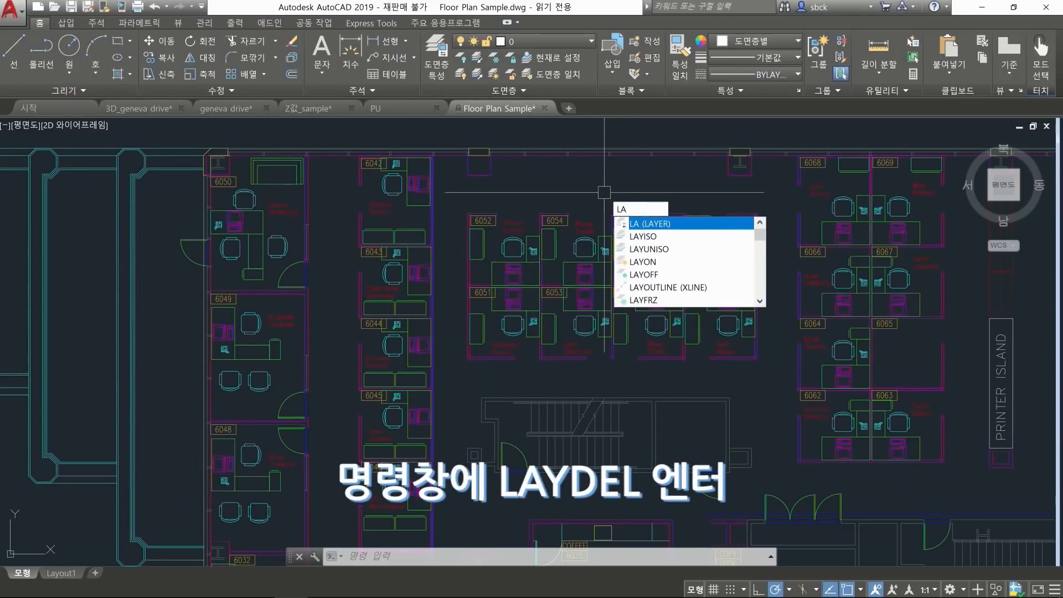
{"action": "type", "text": "YDE"}
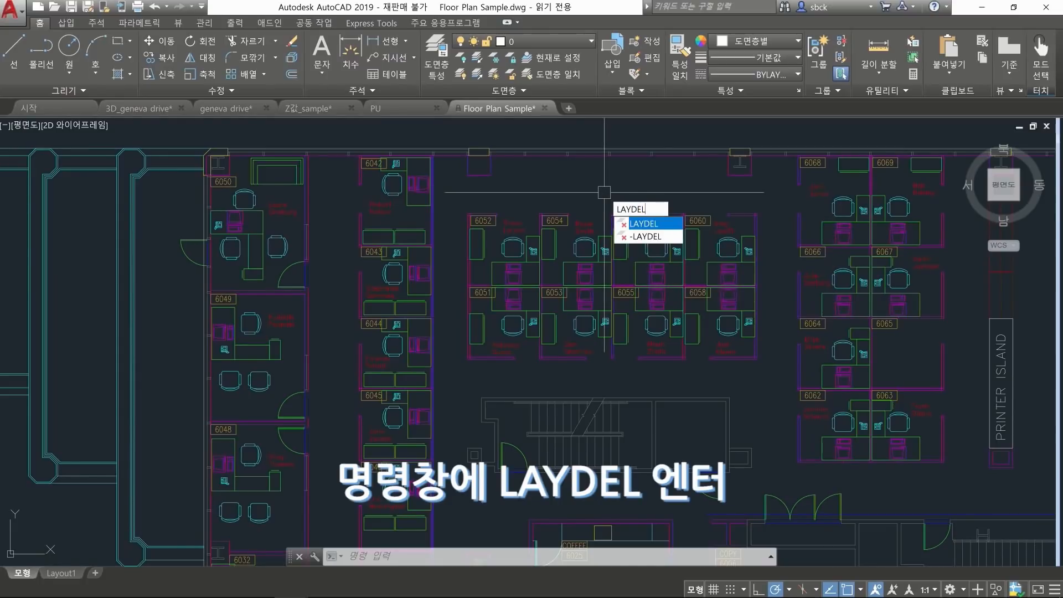
{"action": "type", "text": "L"}
{"action": "key", "text": "Return"}
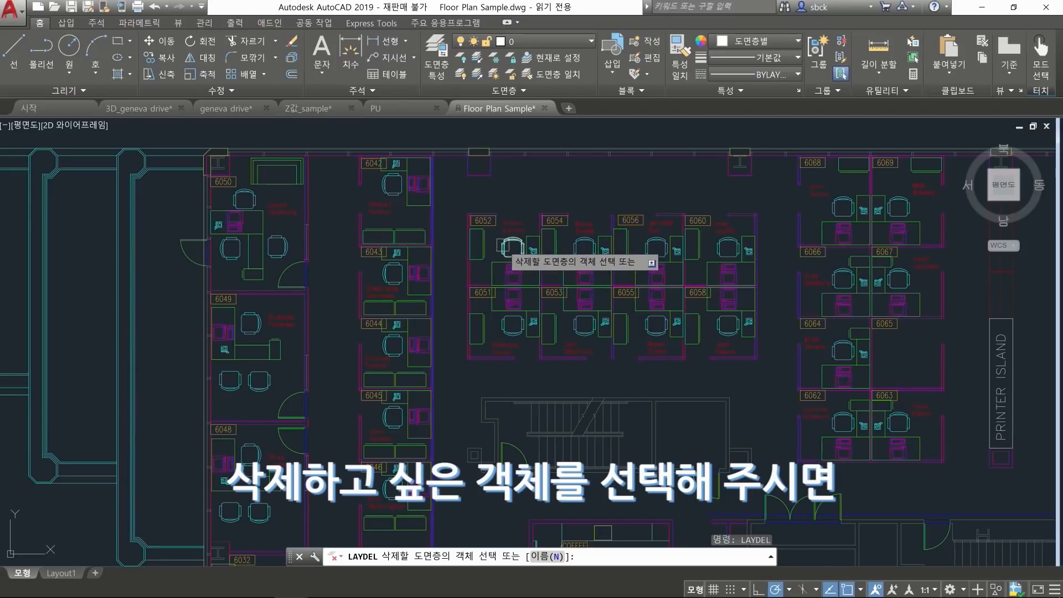
{"action": "left_click", "coordinate": [498, 244]}
{"action": "left_click", "coordinate": [498, 261]}
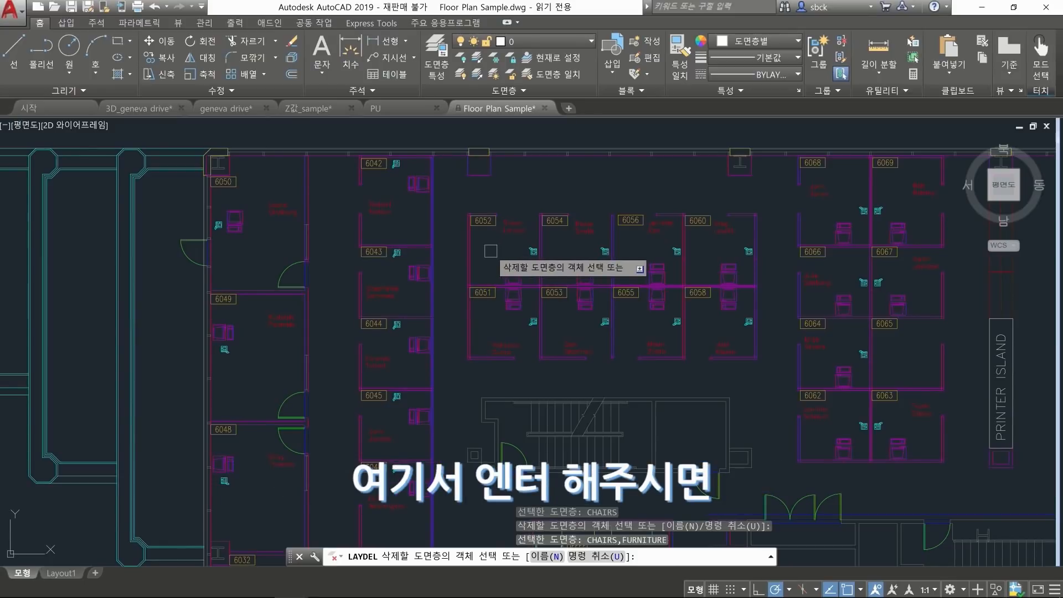
{"action": "key", "text": "Return"}
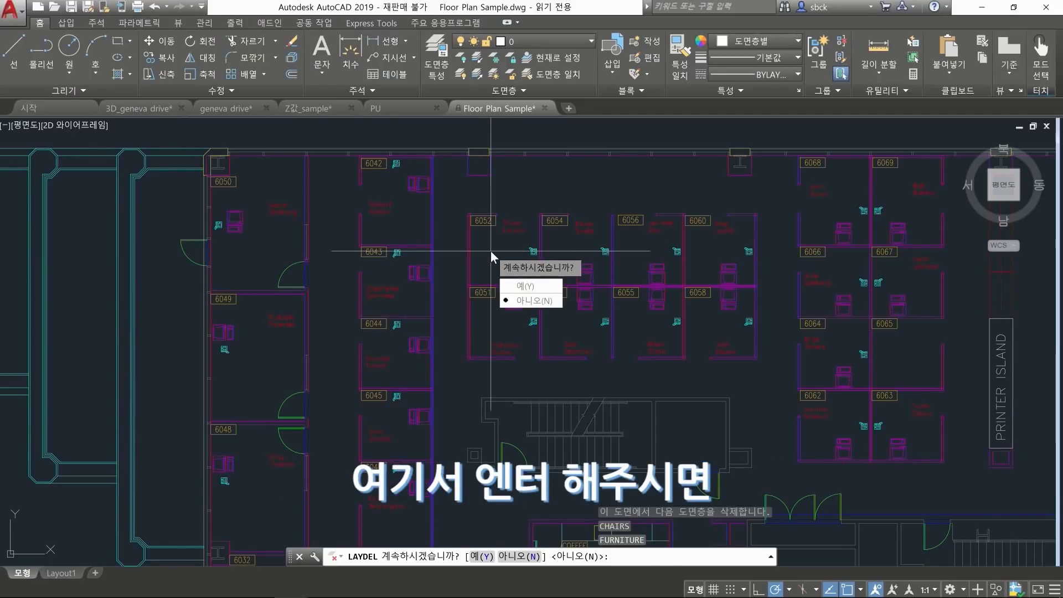
{"action": "left_click", "coordinate": [521, 286]}
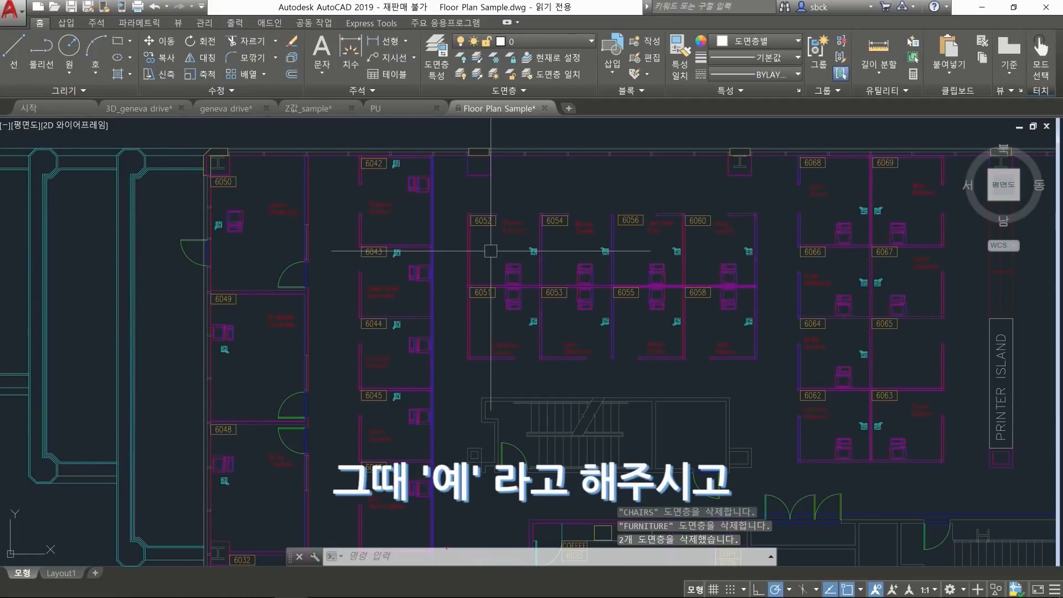
Check the layer list for the CHAIRS layer and close the layer manager
{"action": "type", "text": "L"}
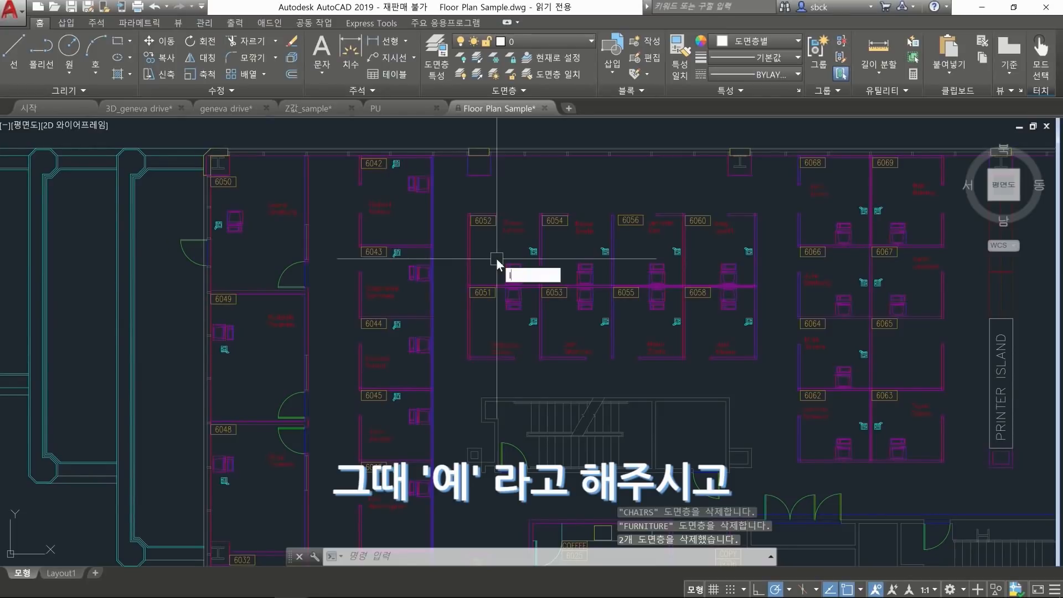
{"action": "type", "text": "a"}
{"action": "key", "text": "Return"}
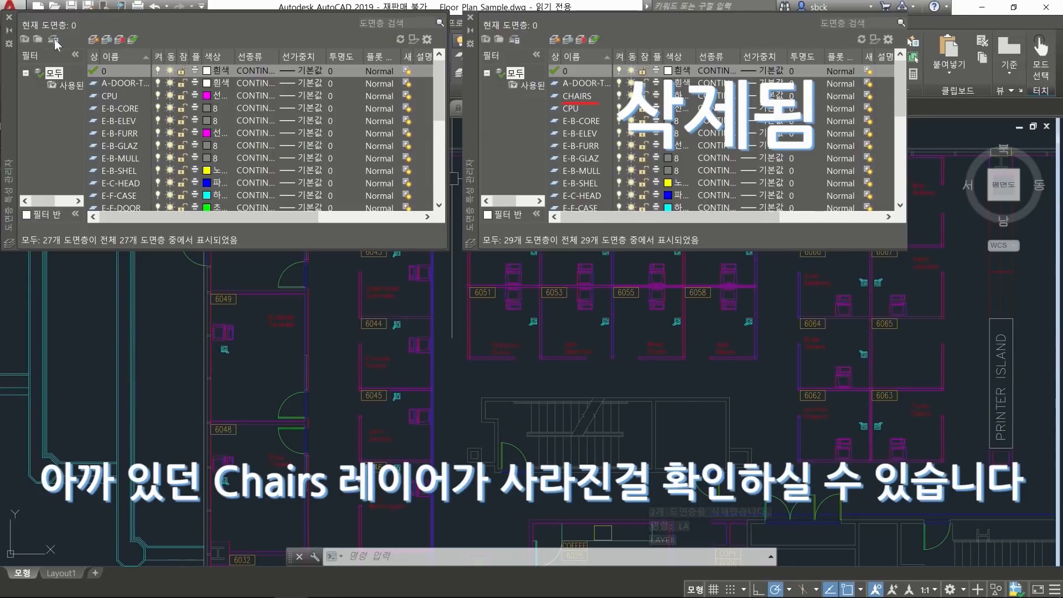
{"action": "left_click", "coordinate": [9, 18]}
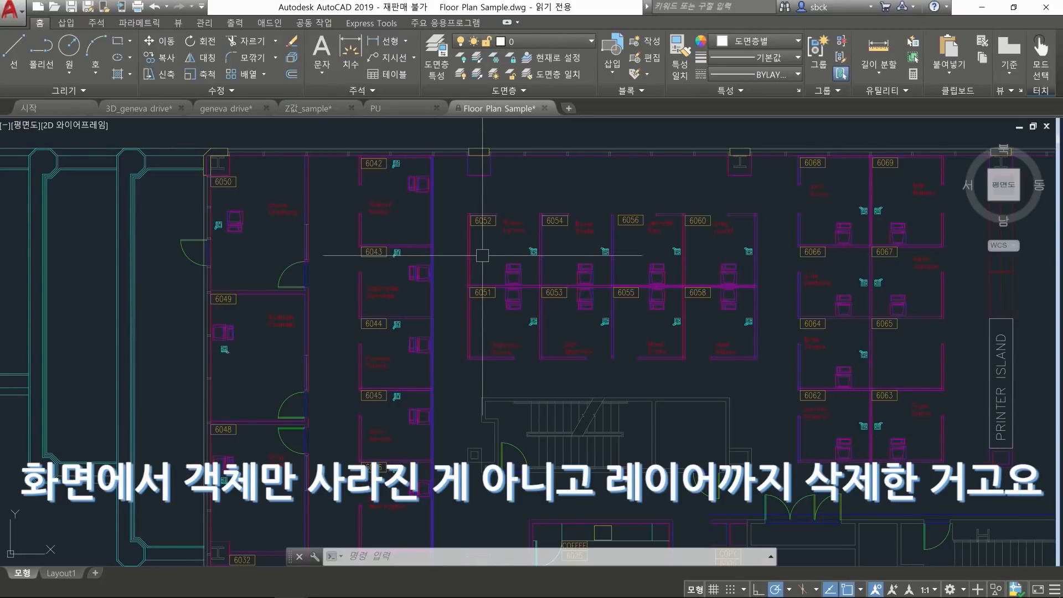
Delete the layers E-B-ELEV, E-B-MULL, E-C-HEAD, E-F-DOOR and E-F-PLMB by name with LAYDEL
{"action": "type", "text": "LA"}
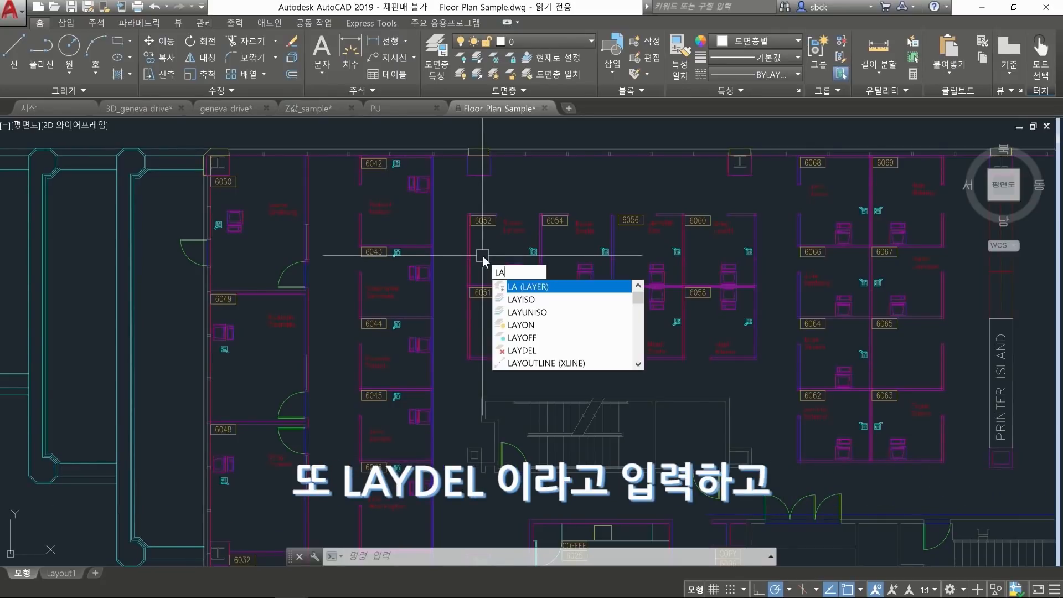
{"action": "type", "text": "YD"}
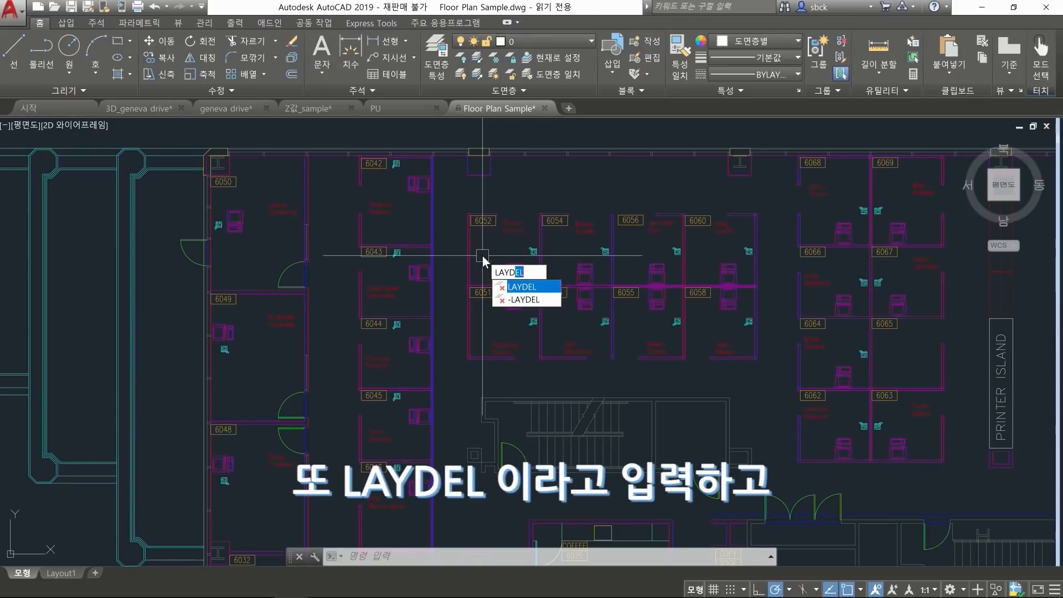
{"action": "key", "text": "Return"}
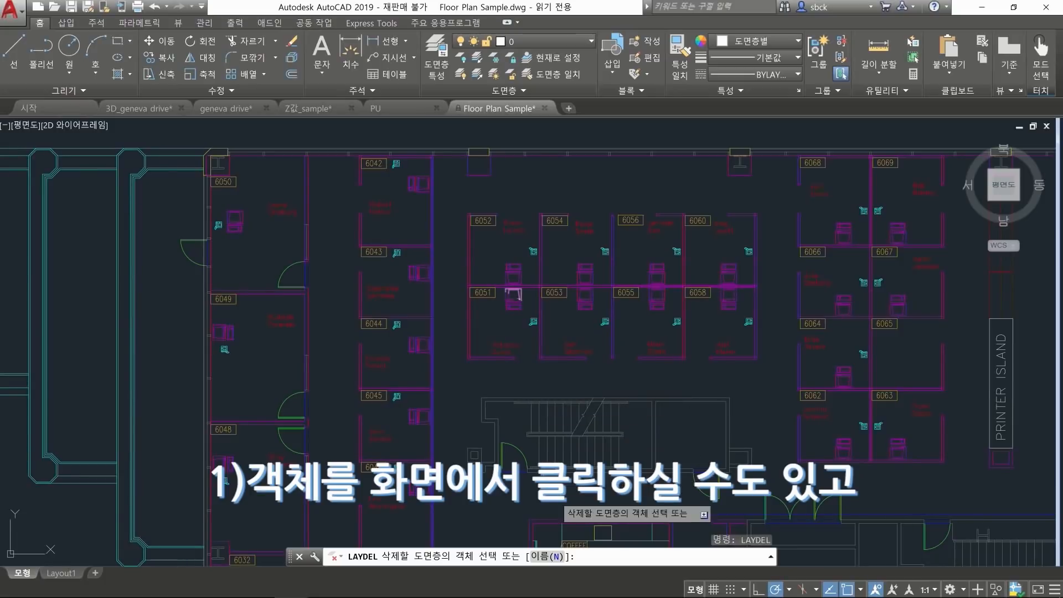
{"action": "left_click", "coordinate": [557, 556]}
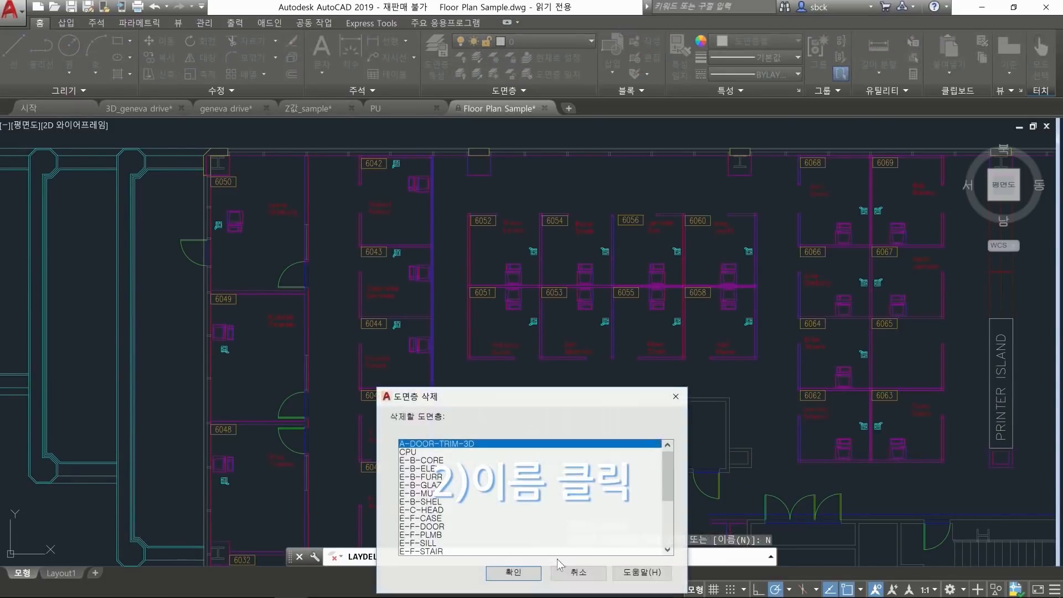
{"action": "left_click_drag", "start_coordinate": [547, 397], "coordinate": [542, 223]}
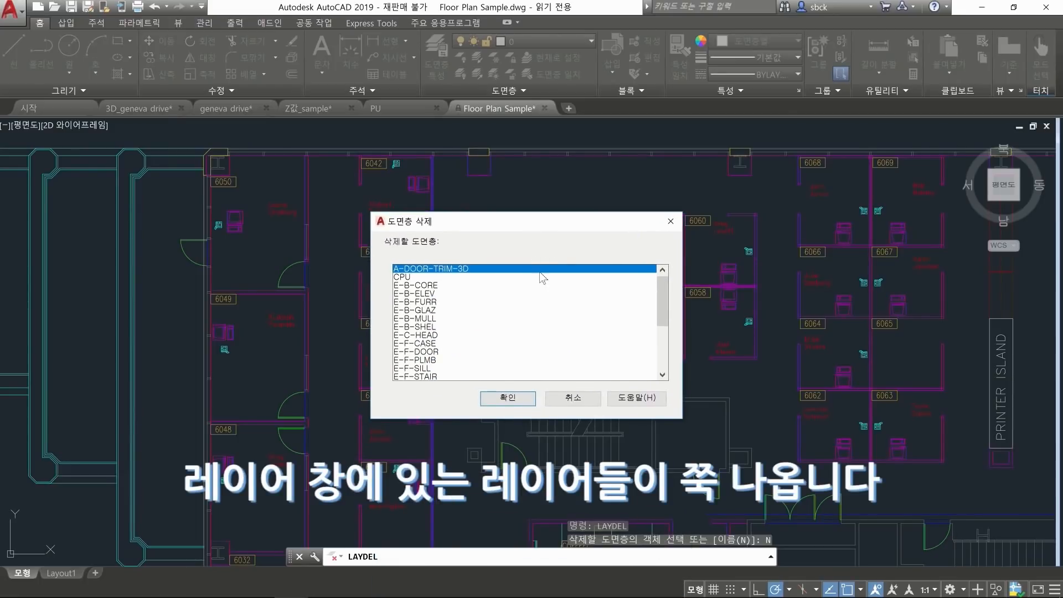
{"action": "mouse_move", "coordinate": [667, 289]}
{"action": "left_mouse_down"}
{"action": "mouse_move", "coordinate": [668, 305]}
{"action": "mouse_move", "coordinate": [668, 283]}
{"action": "left_mouse_up"}
{"action": "left_click", "coordinate": [434, 294]}
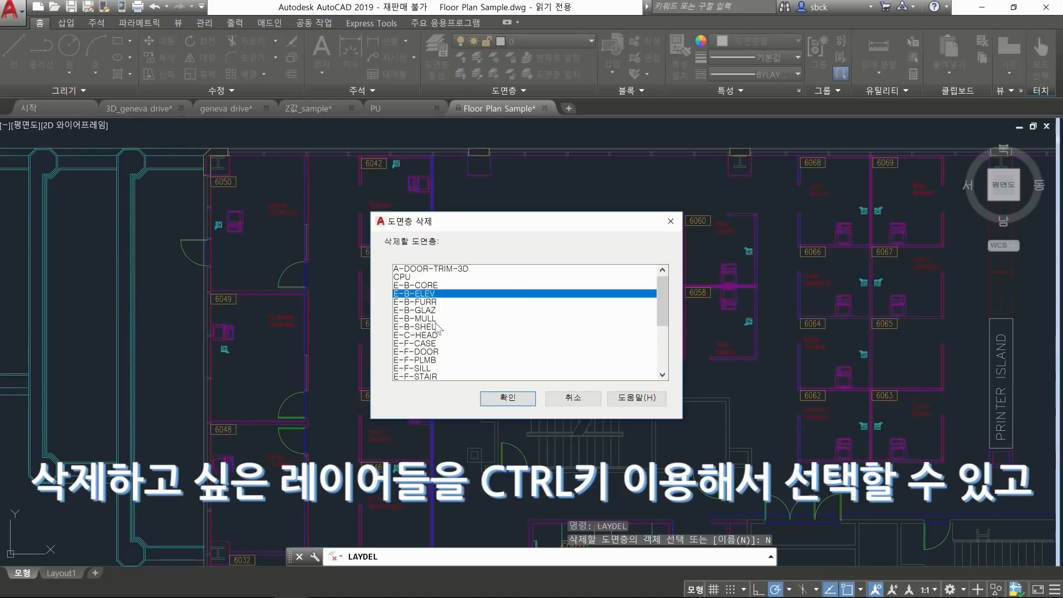
{"action": "left_click", "coordinate": [433, 319], "text": "ctrl"}
{"action": "left_click", "coordinate": [432, 335], "text": "ctrl"}
{"action": "left_click", "coordinate": [426, 352], "text": "ctrl"}
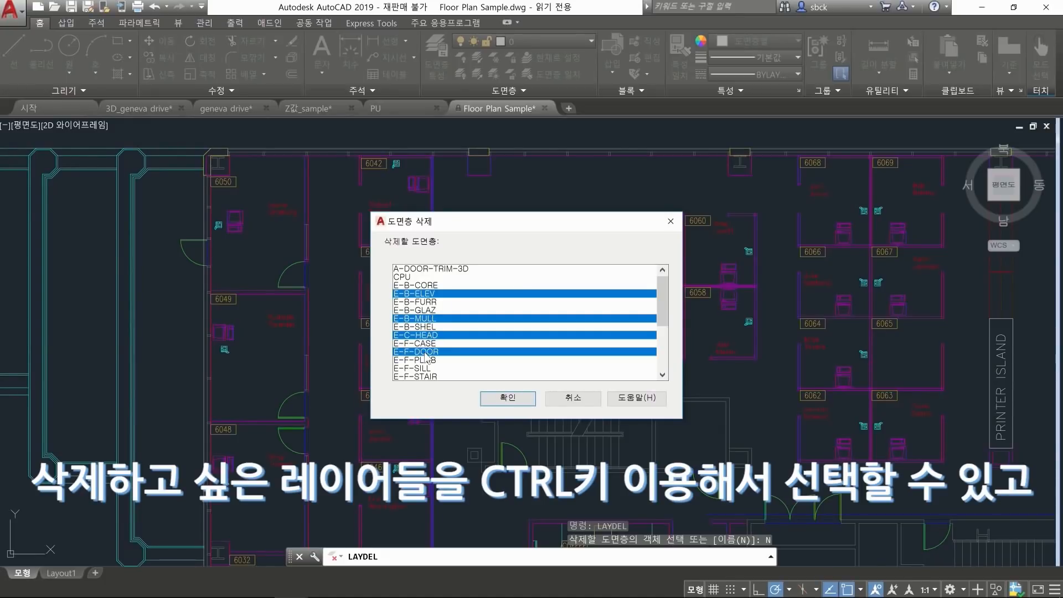
{"action": "left_click", "coordinate": [427, 361], "text": "ctrl"}
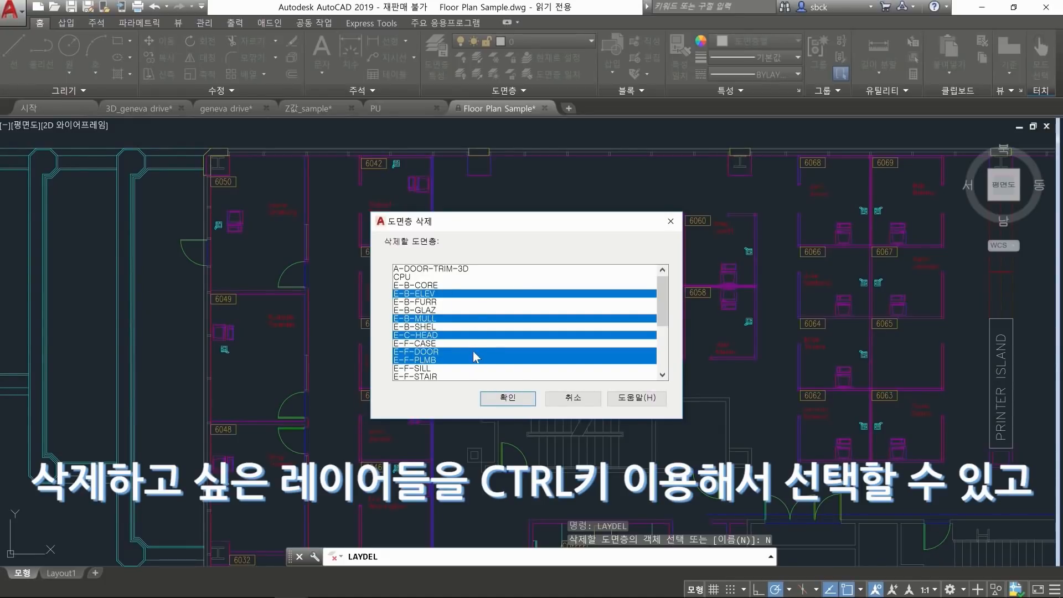
{"action": "left_click", "coordinate": [507, 396]}
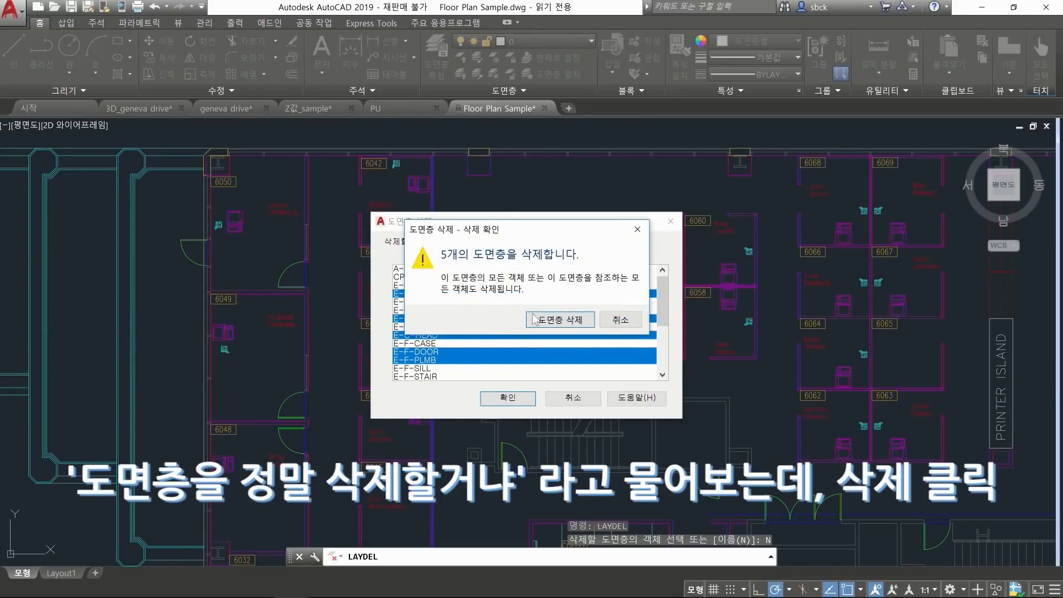
{"action": "left_click", "coordinate": [551, 320]}
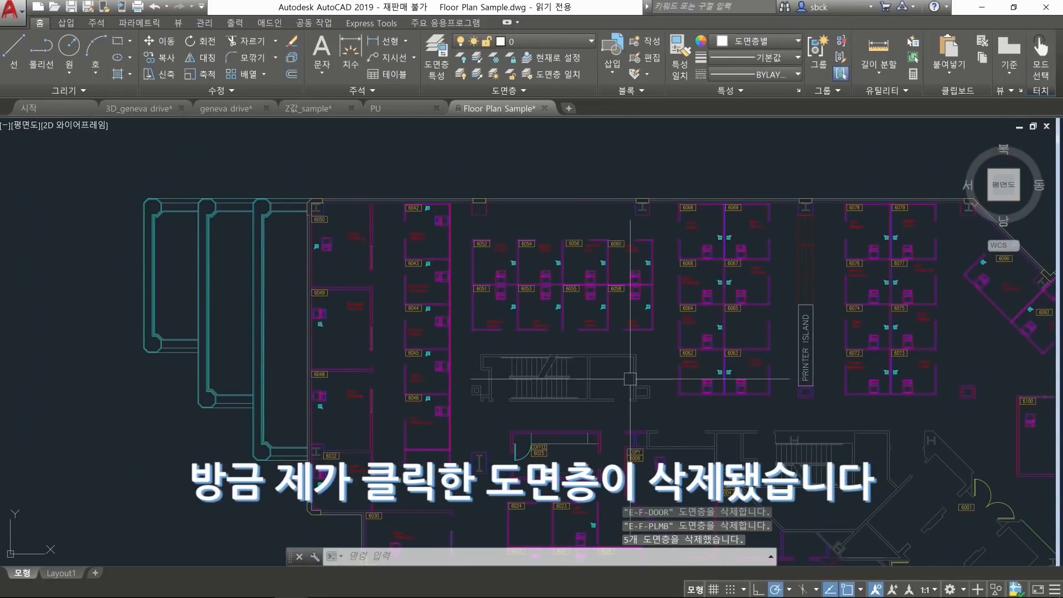
Try to delete the CPU, PANELS_201 and current layers with LAYDEL by picking their objects around rooms 6051 and 6052
{"action": "scroll", "coordinate": [518, 294], "scroll_direction": "up", "scroll_amount": 2}
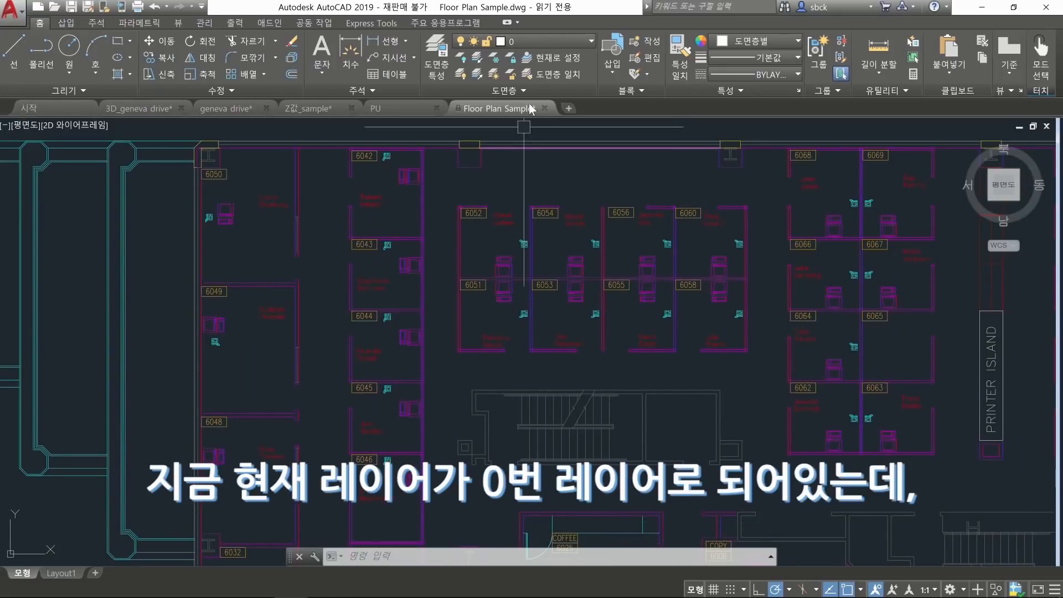
{"action": "left_click", "coordinate": [500, 261]}
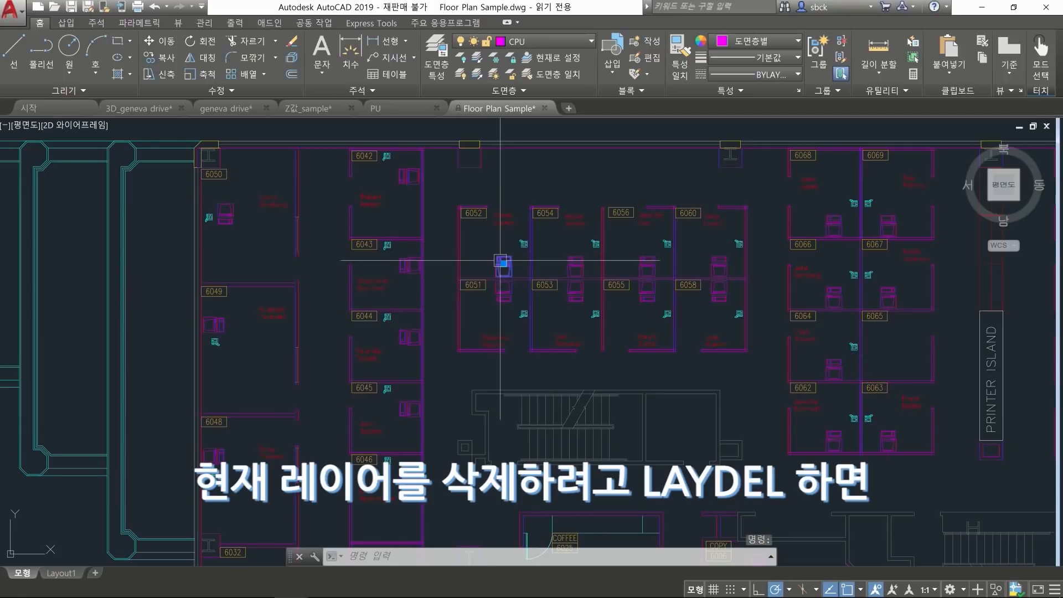
{"action": "type", "text": "LAY"}
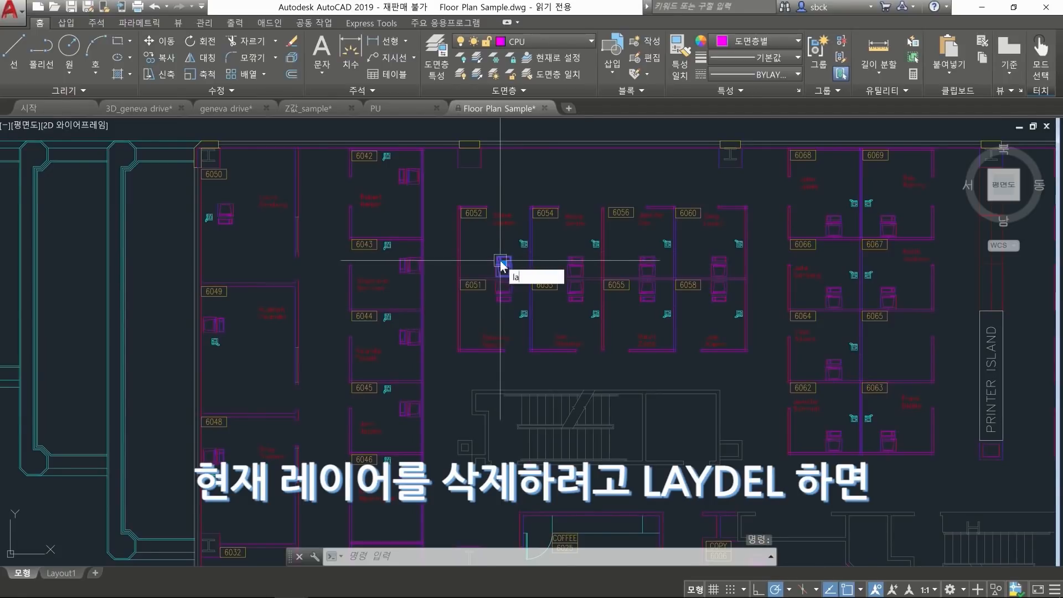
{"action": "type", "text": "DEL"}
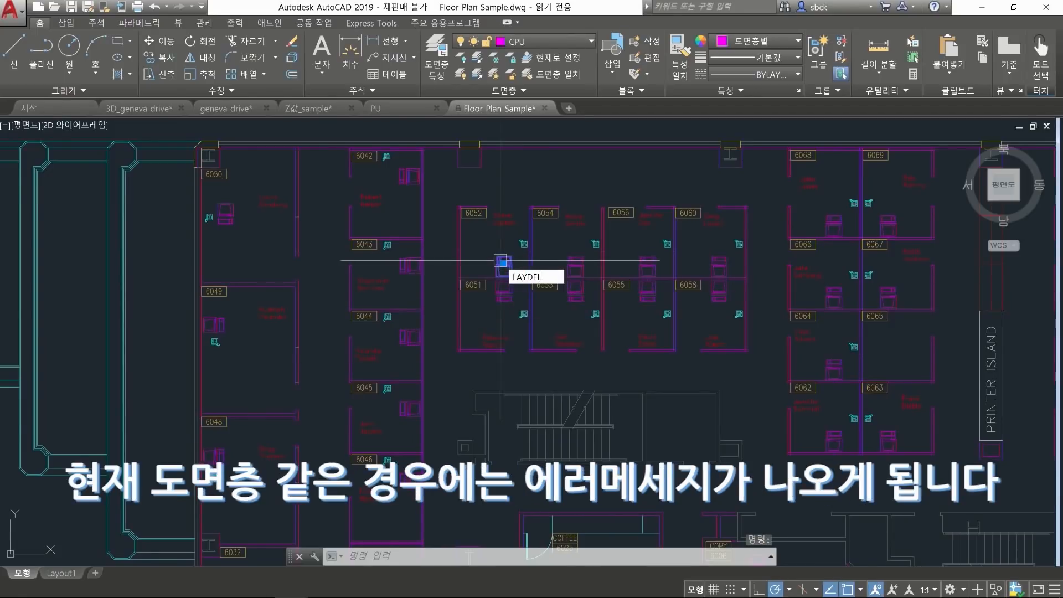
{"action": "key", "text": "Return"}
{"action": "left_click", "coordinate": [500, 260]}
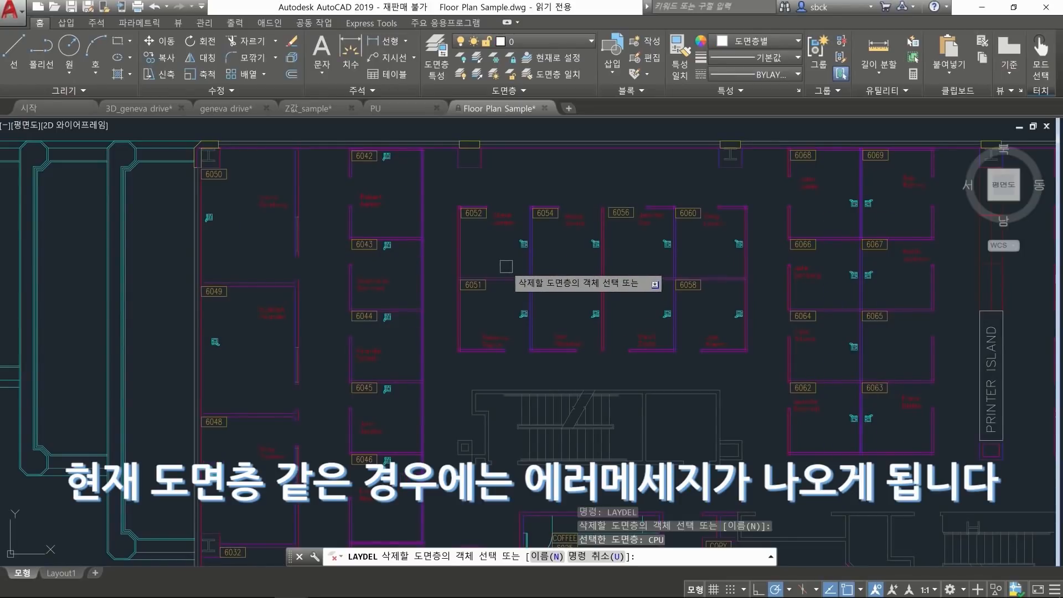
{"action": "left_click", "coordinate": [470, 285]}
{"action": "left_click", "coordinate": [470, 284]}
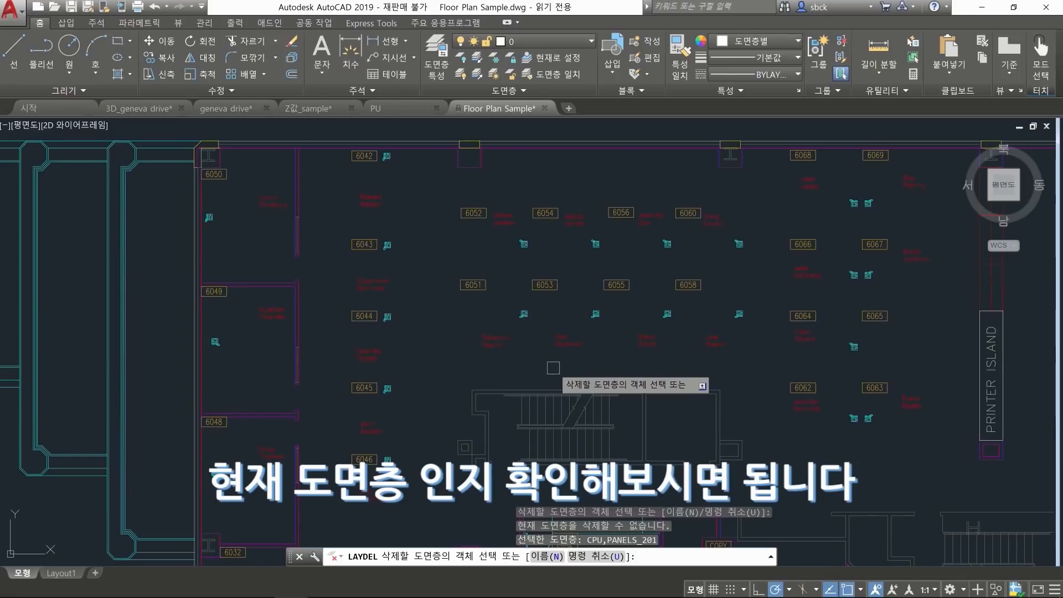
{"action": "key", "text": "Escape"}
Undo the layer deletions back to the plan with its chairs, furniture and doors
{"action": "key", "text": "ctrl+z"}
{"action": "key", "text": "ctrl+z"}
{"action": "key", "text": "ctrl+z"}
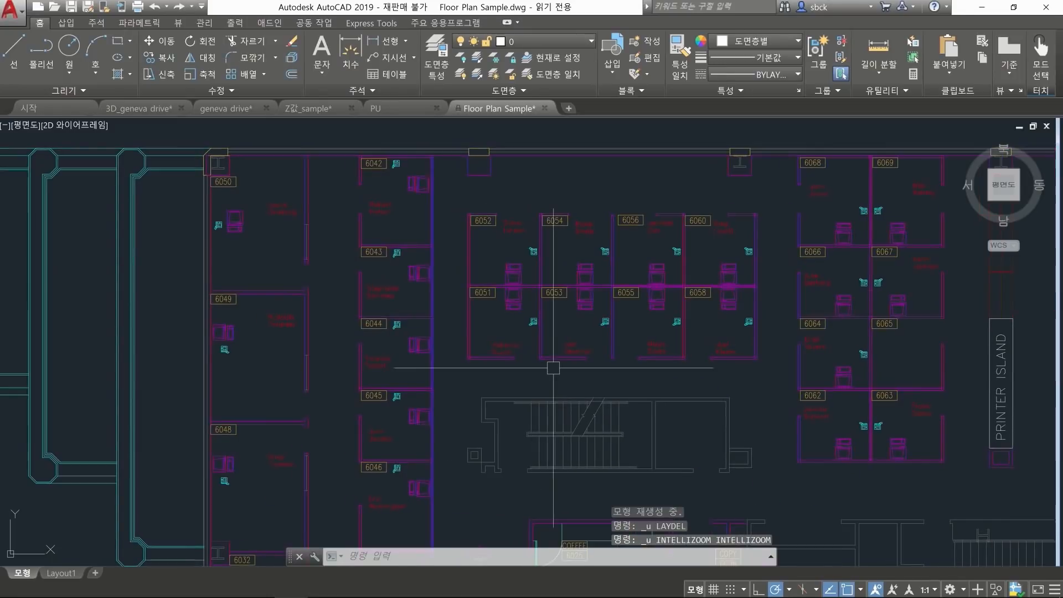
{"action": "key", "text": "ctrl+z"}
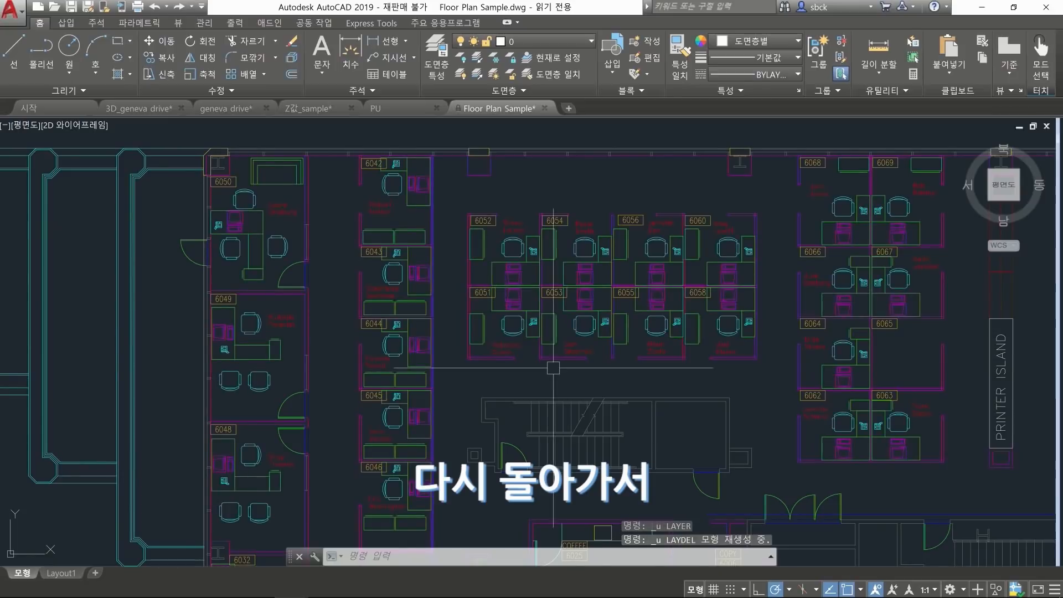
{"action": "key", "text": "ctrl+z"}
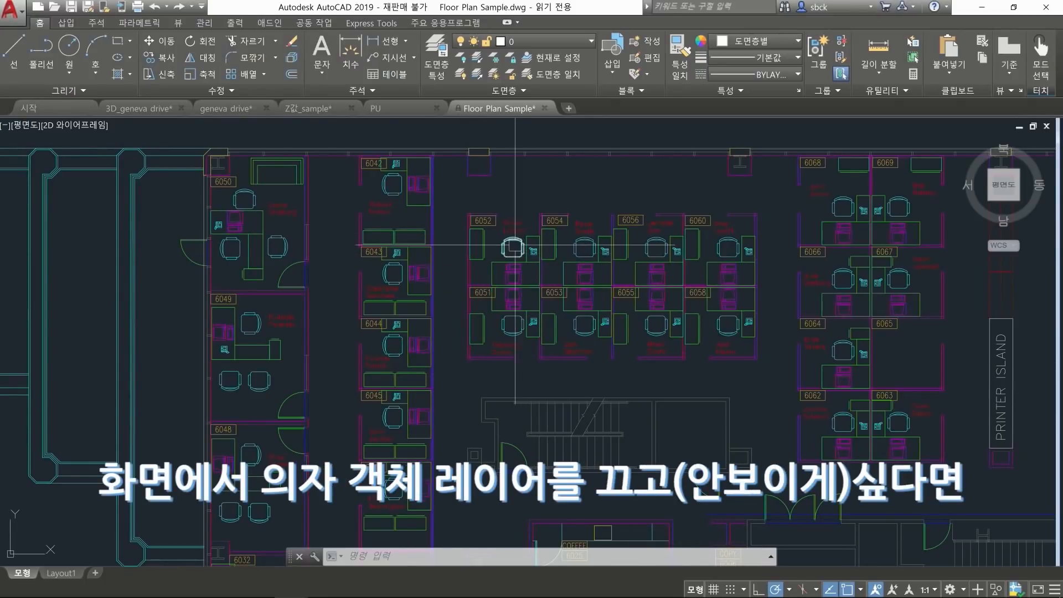
Turn off the CHAIRS layer, using the chair in room 6052 to identify it
{"action": "mouse_move", "coordinate": [515, 246]}
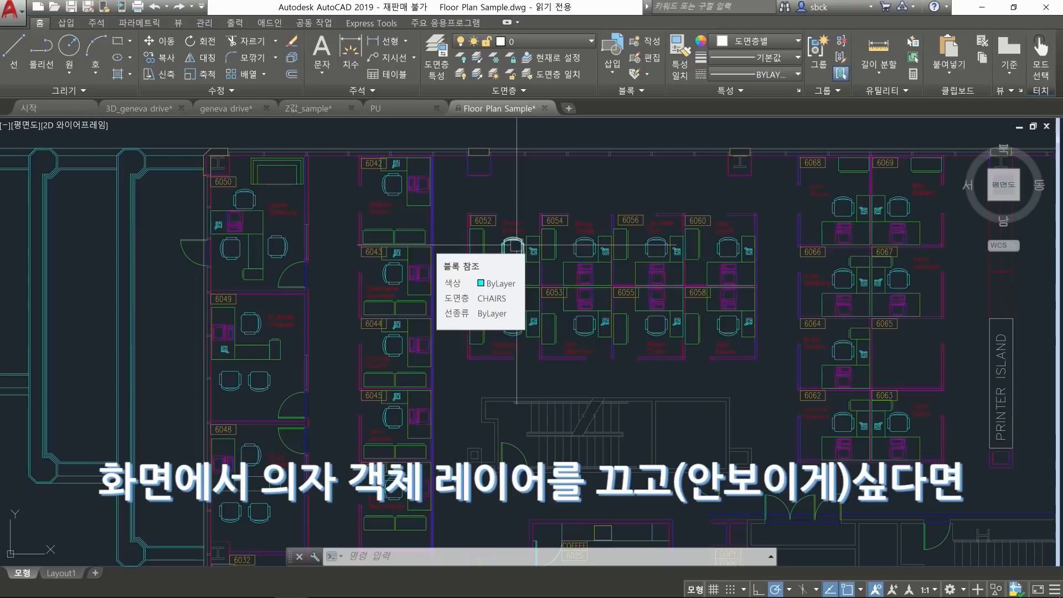
{"action": "left_click", "coordinate": [516, 245]}
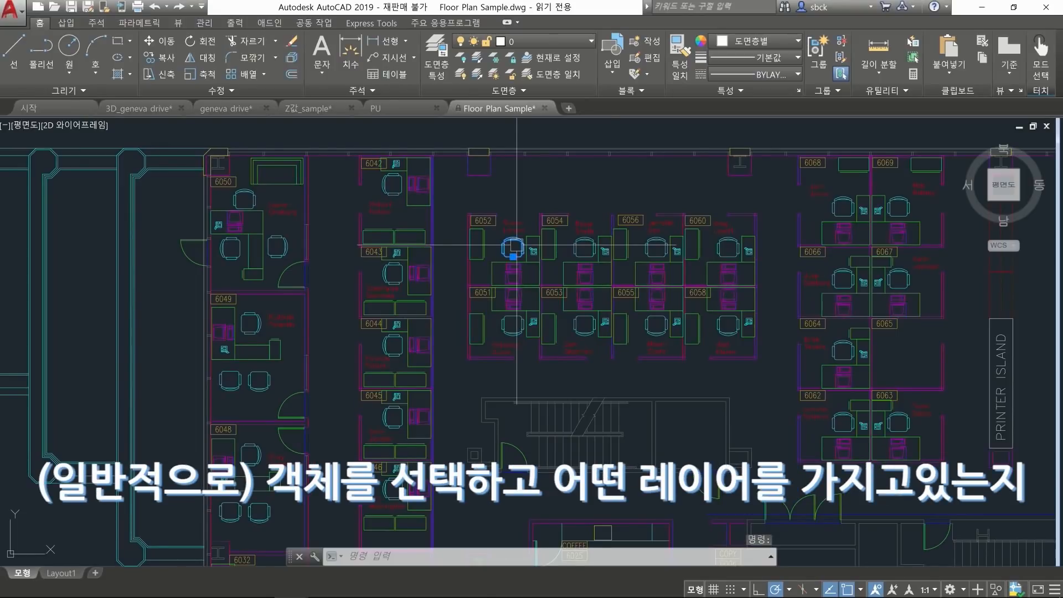
{"action": "left_click", "coordinate": [554, 42]}
{"action": "left_click", "coordinate": [464, 93]}
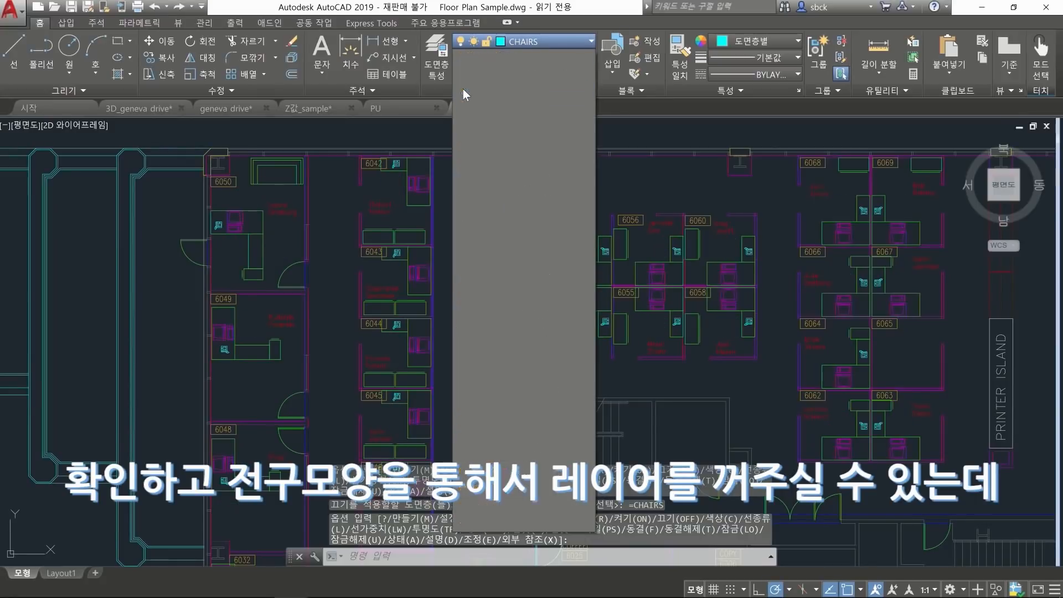
Undo the last layer change, then turn off the CHAIRS and FURNITURE layers with LAYOFF by picking their objects in room 6052
{"action": "left_click", "coordinate": [448, 142]}
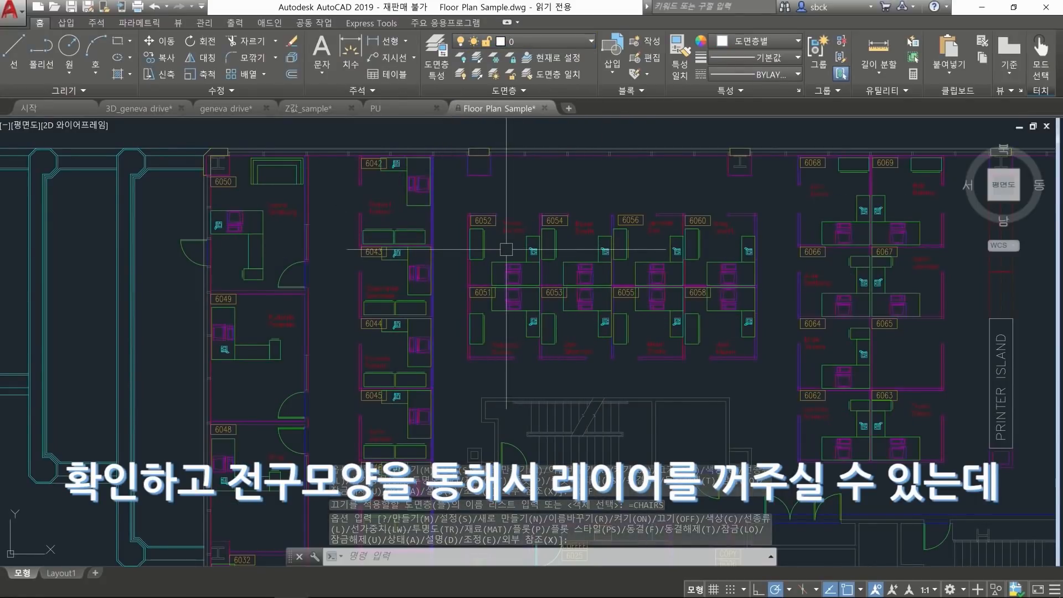
{"action": "key", "text": "ctrl+z"}
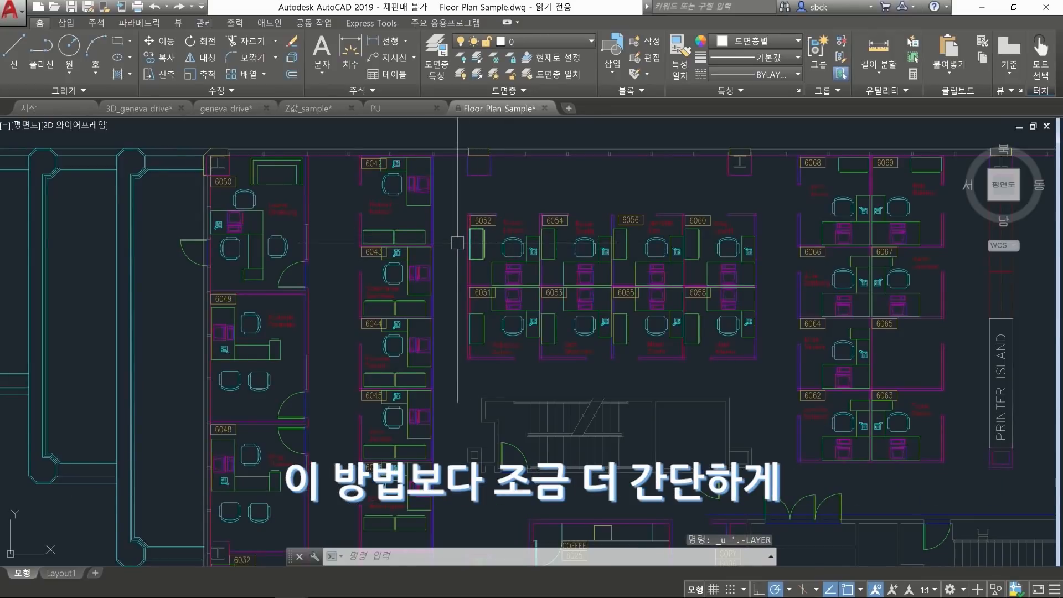
{"action": "type", "text": "LAYOF"}
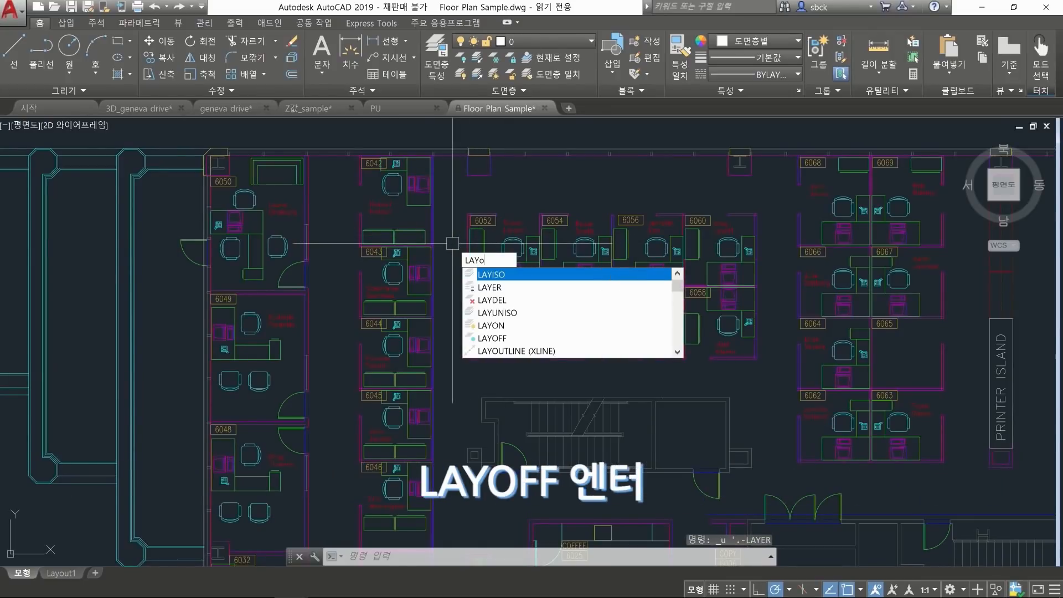
{"action": "type", "text": "F"}
{"action": "key", "text": "Return"}
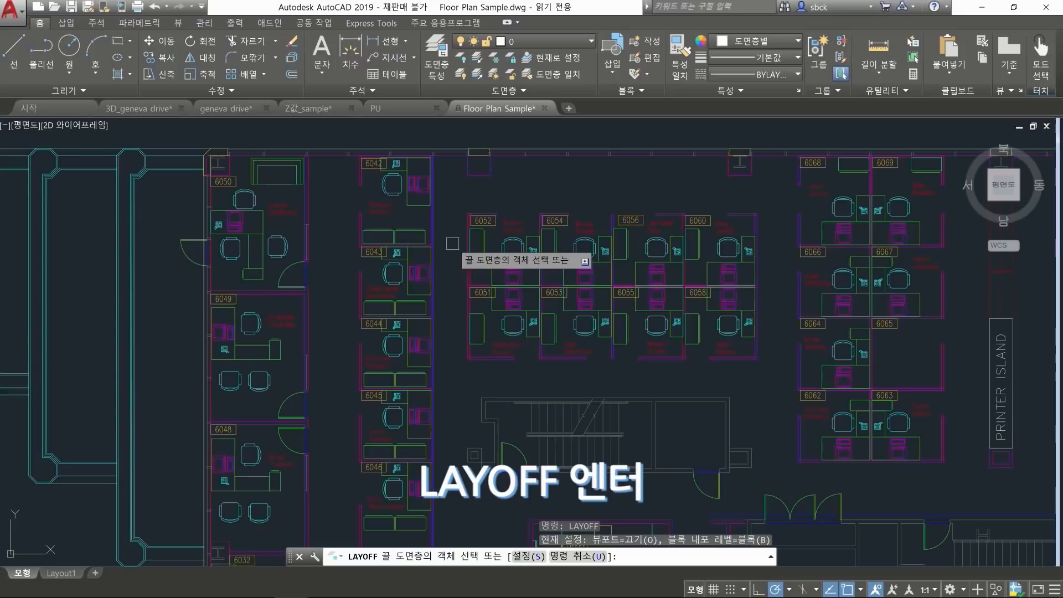
{"action": "left_click", "coordinate": [505, 248]}
{"action": "left_click", "coordinate": [489, 252]}
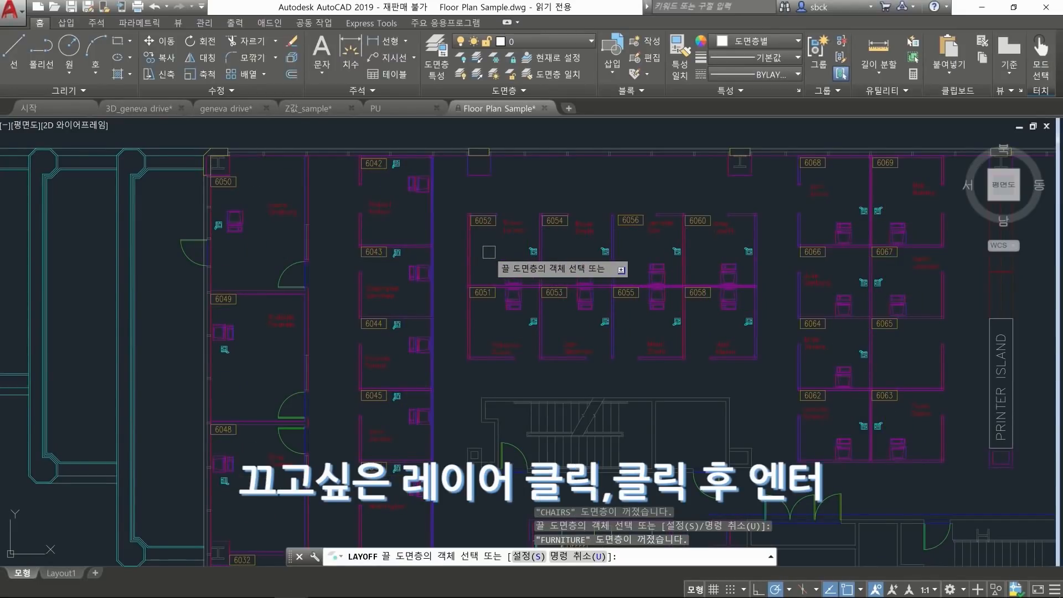
{"action": "key", "text": "Return"}
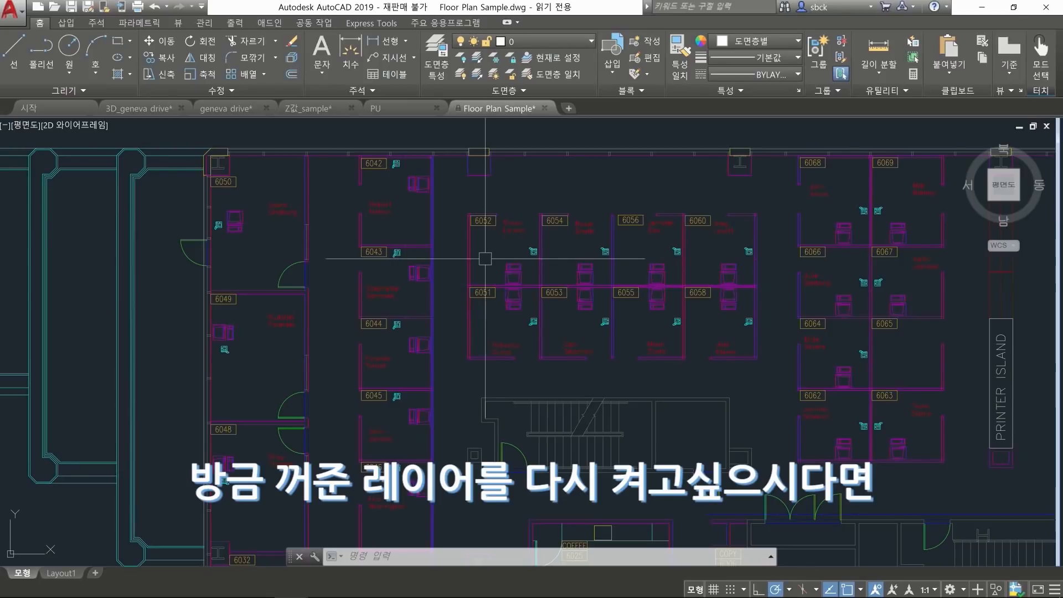
Turn all switched-off layers back on with LAYON
{"action": "type", "text": "LAYO"}
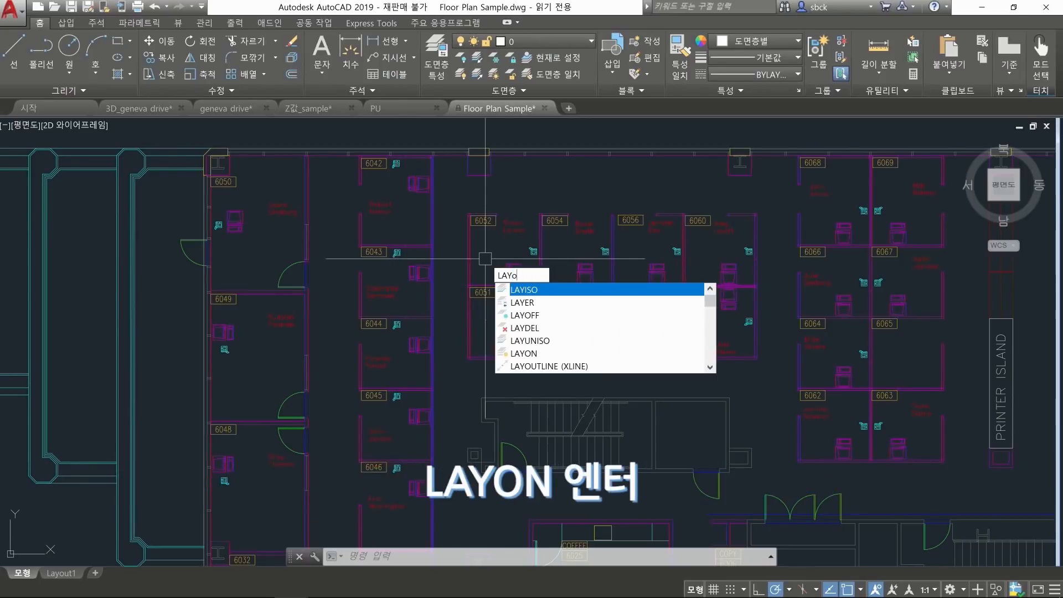
{"action": "type", "text": "N"}
{"action": "key", "text": "Return"}
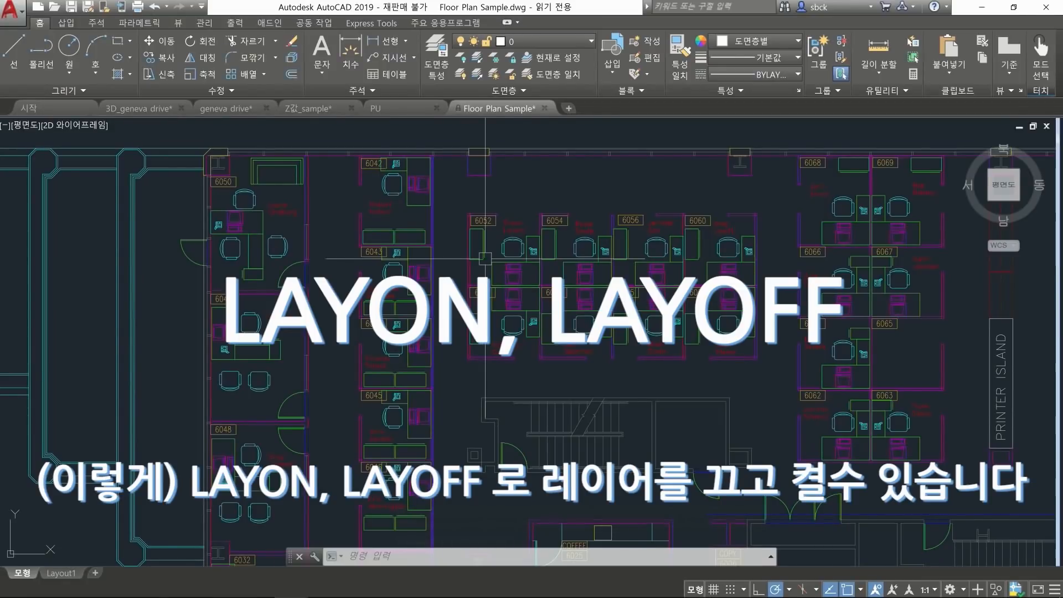
Select the office block containing rooms 6051 to 6060 and isolate its objects
{"action": "scroll", "coordinate": [485, 258], "scroll_direction": "down", "scroll_amount": 5}
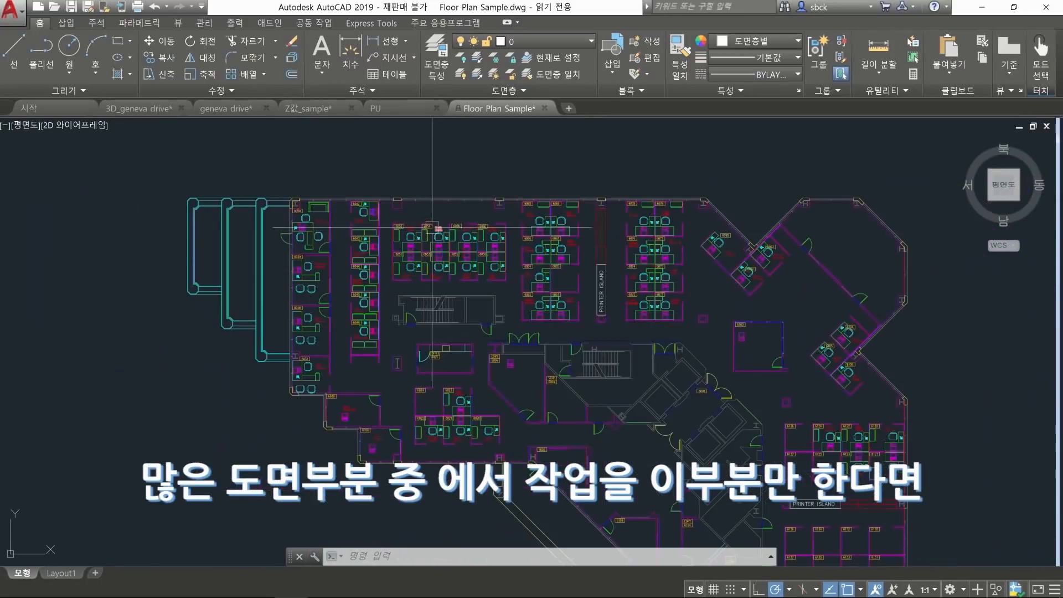
{"action": "scroll", "coordinate": [399, 218], "scroll_direction": "up", "scroll_amount": 2}
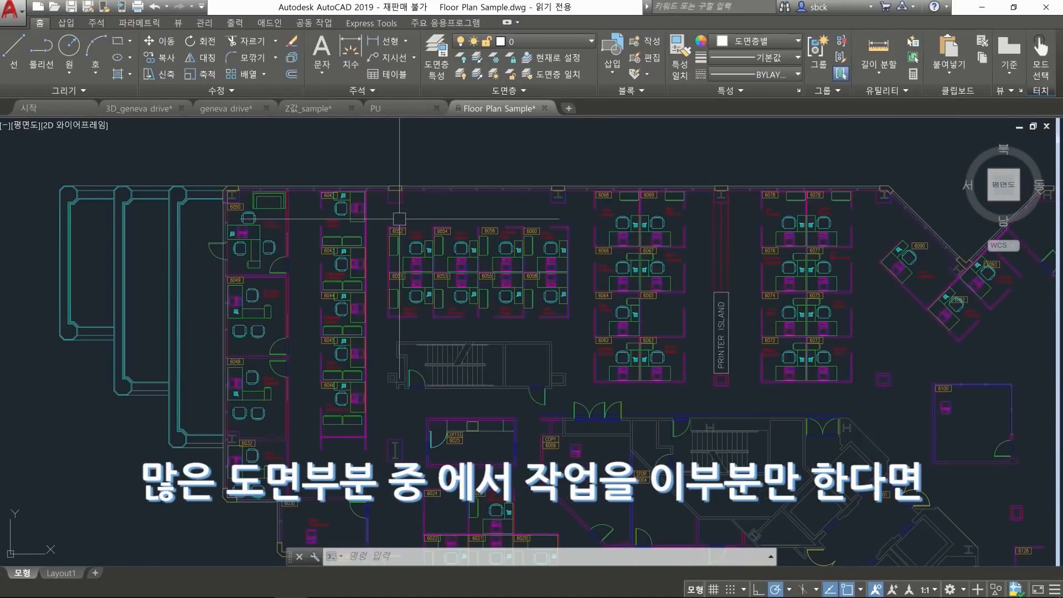
{"action": "left_click", "coordinate": [390, 219]}
{"action": "left_click", "coordinate": [584, 334]}
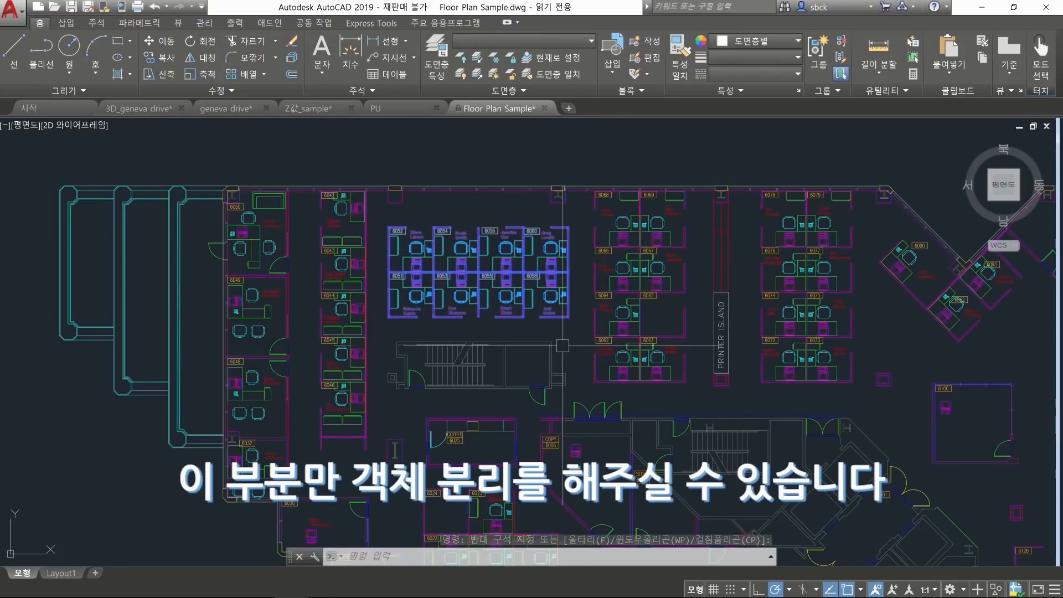
{"action": "right_click", "coordinate": [546, 272]}
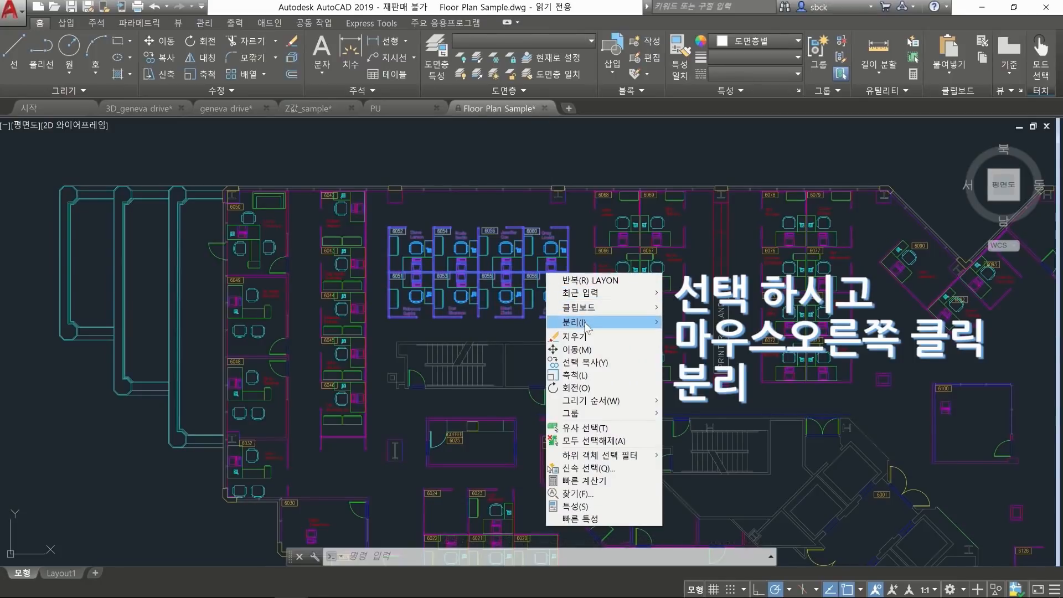
{"action": "mouse_move", "coordinate": [586, 325]}
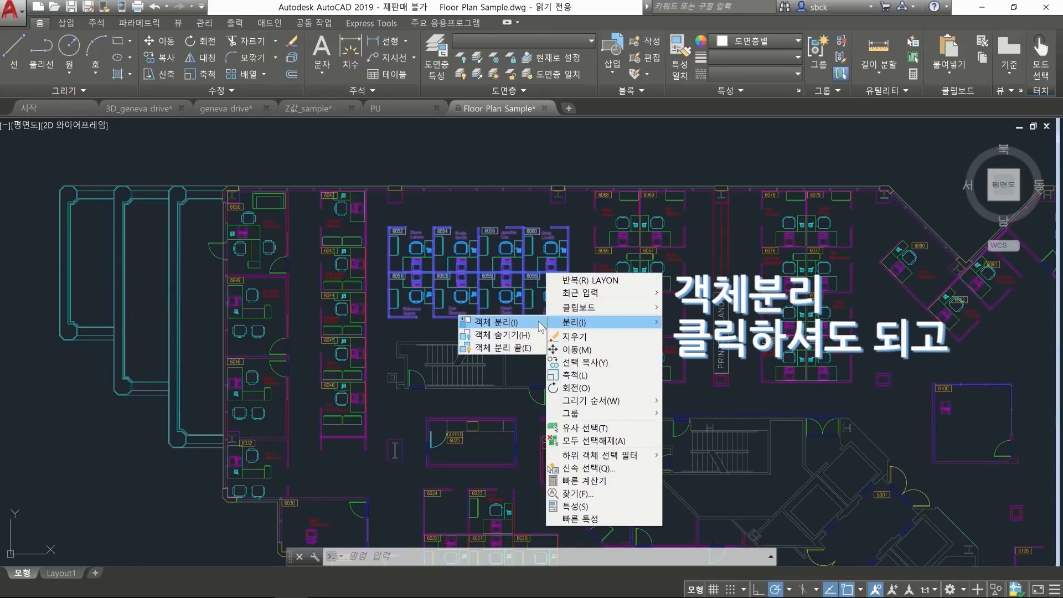
{"action": "left_click", "coordinate": [582, 236]}
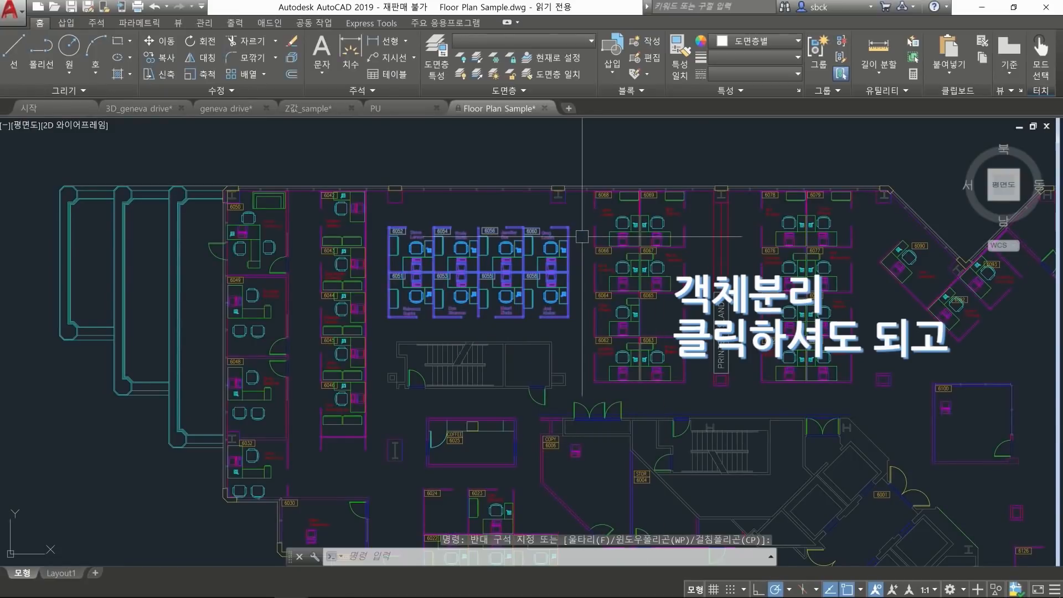
{"action": "left_click", "coordinate": [996, 590]}
{"action": "left_click", "coordinate": [969, 560]}
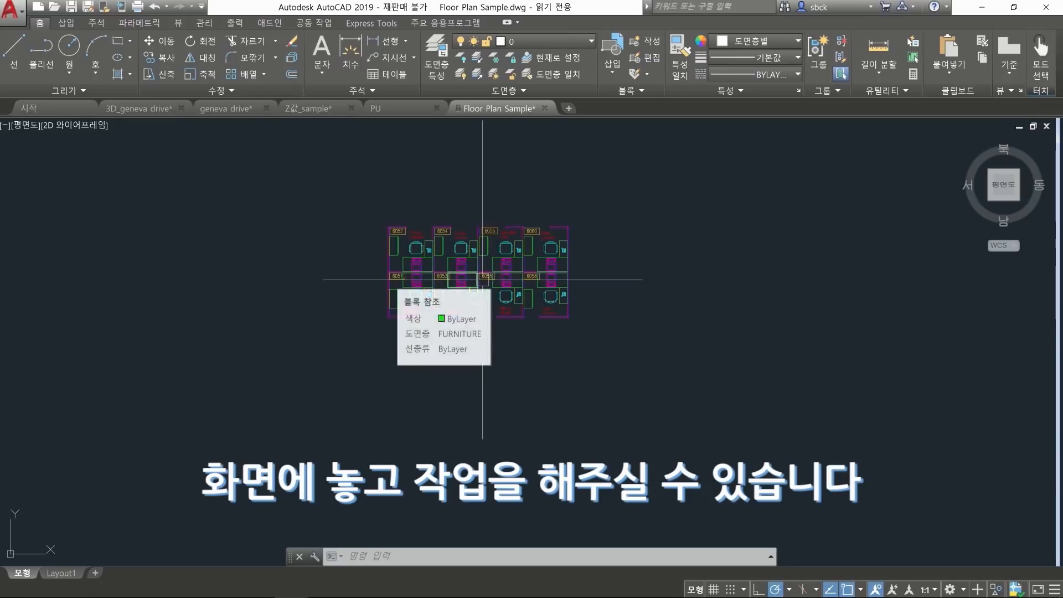
End the object isolation to bring back the whole floor plan
{"action": "left_click", "coordinate": [996, 591]}
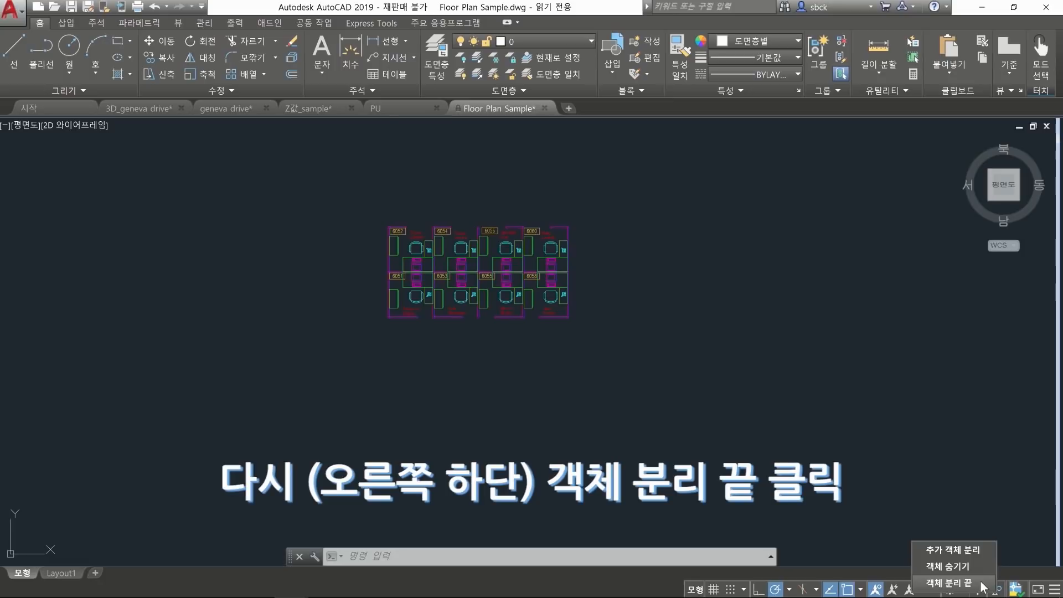
{"action": "left_click", "coordinate": [982, 584]}
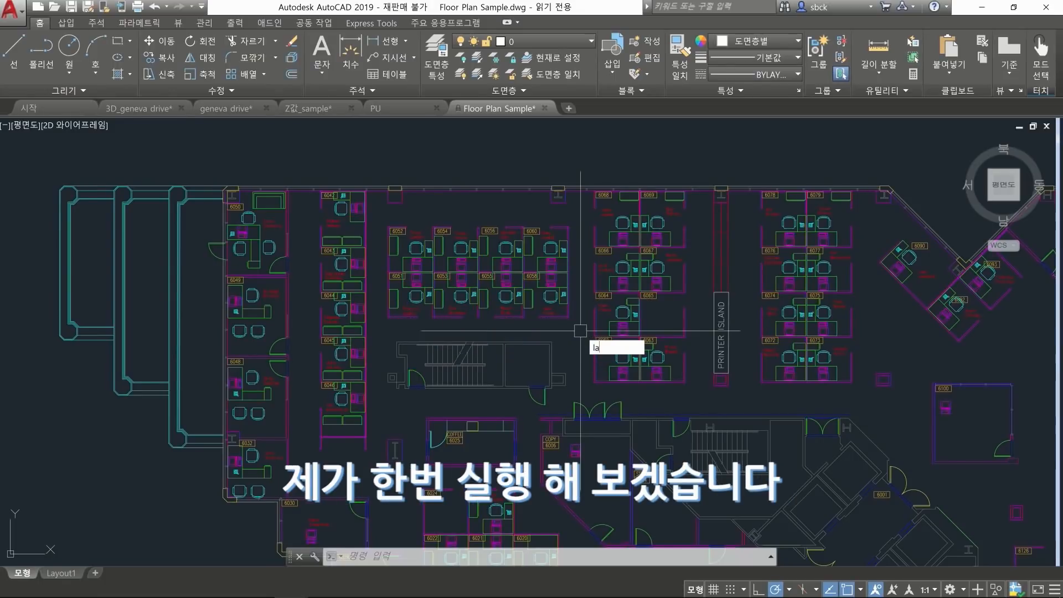
Isolate the PANELS_201 layer with LAYISO by picking the wall panel along the lower edge of room 6051
{"action": "type", "text": "is"}
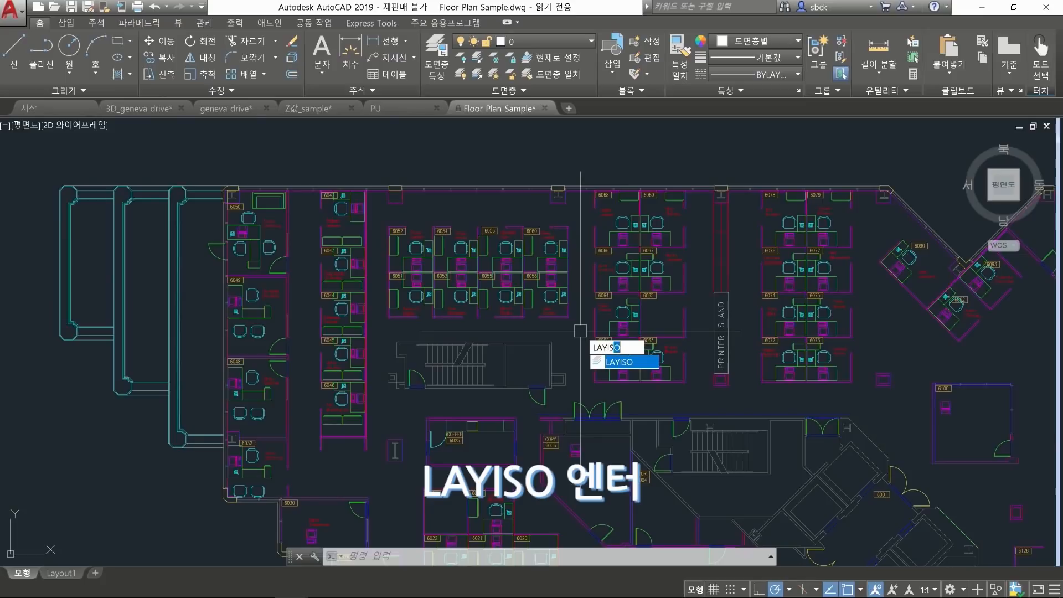
{"action": "key", "text": "Return"}
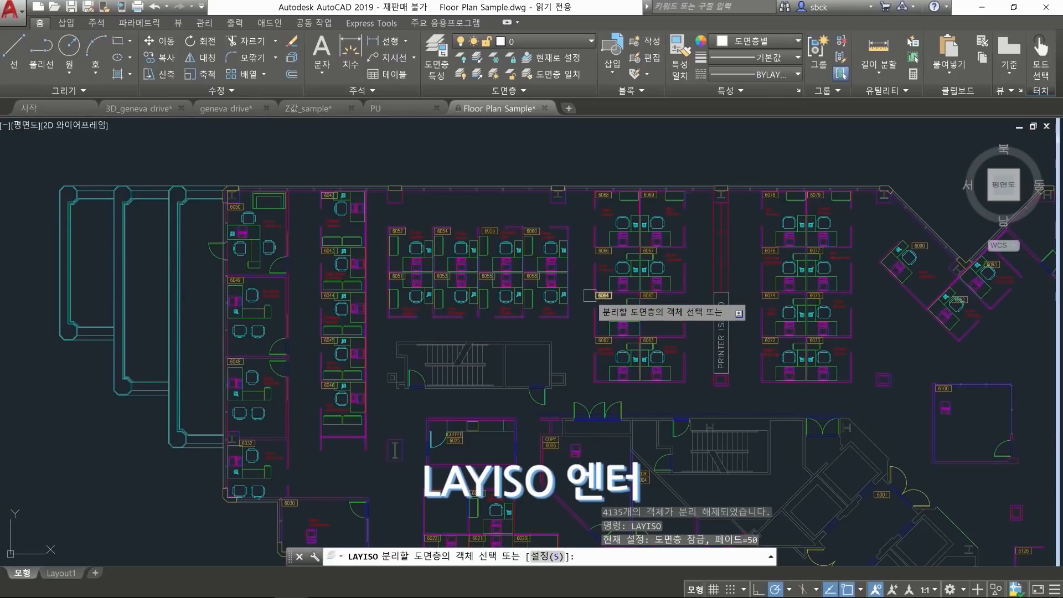
{"action": "left_click", "coordinate": [395, 317]}
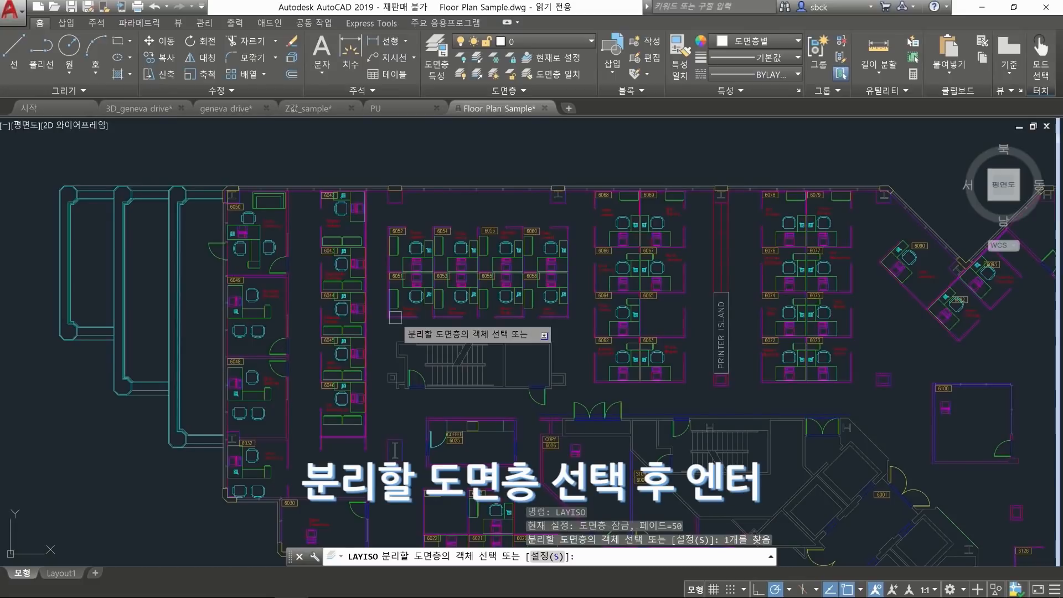
{"action": "key", "text": "Return"}
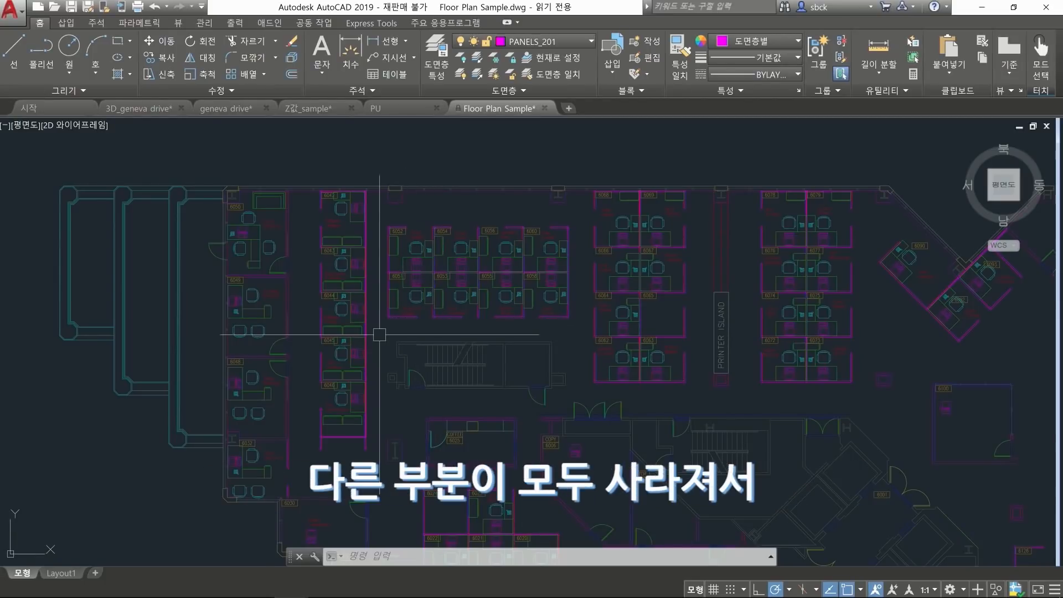
Examine how the Line command snaps to the faded, locked chair in room 6051 without drawing a line
{"action": "scroll", "coordinate": [379, 334], "scroll_direction": "up", "scroll_amount": 2}
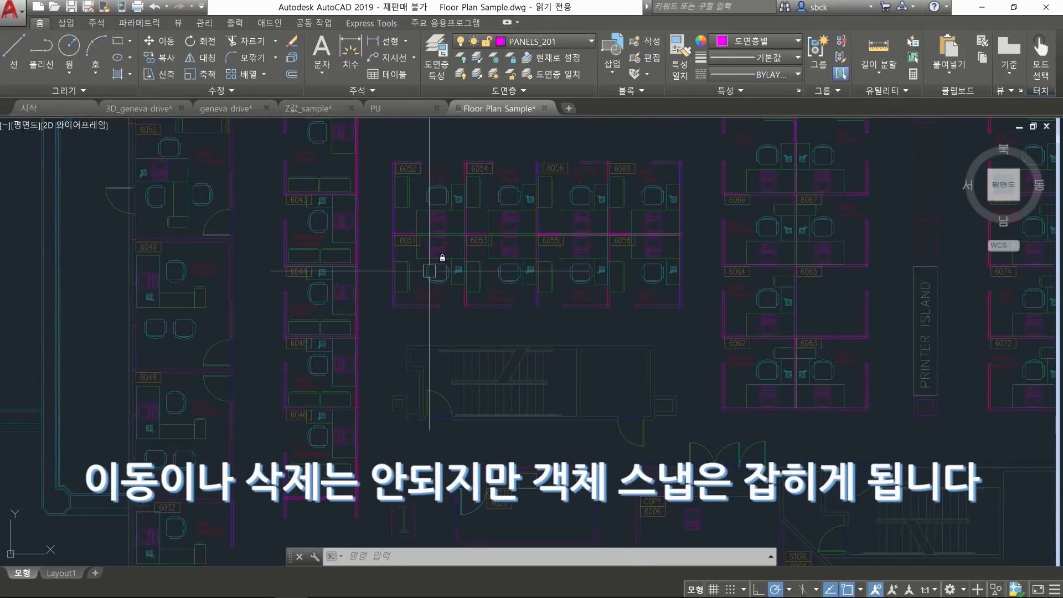
{"action": "type", "text": "l"}
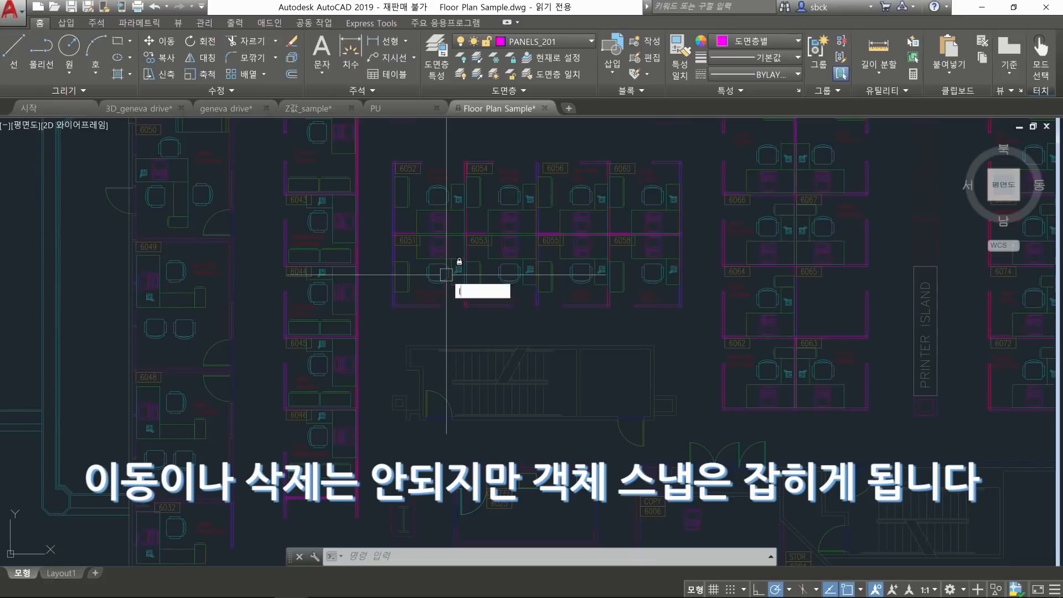
{"action": "key", "text": "Return"}
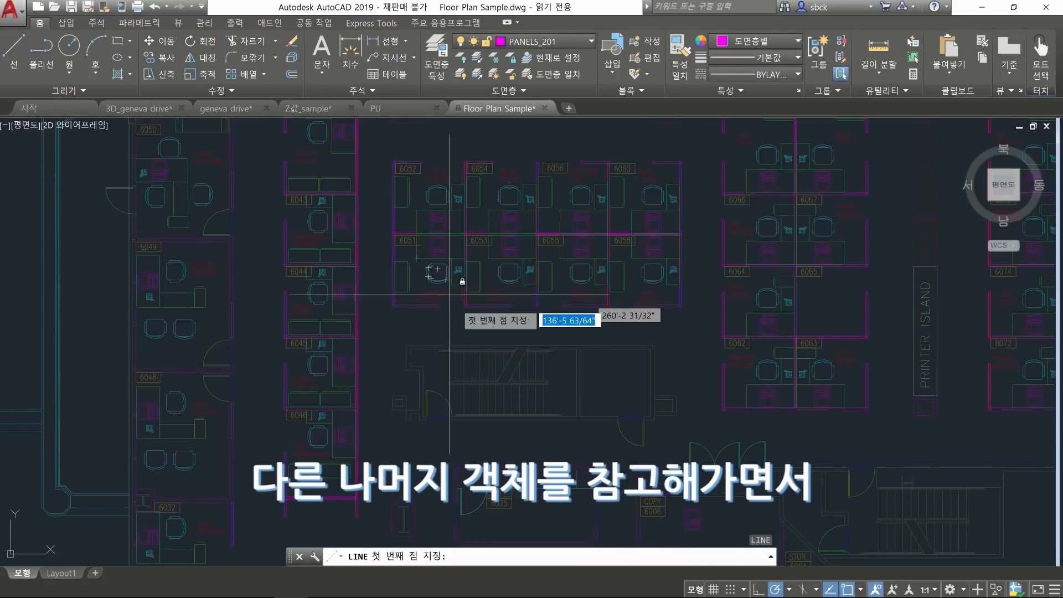
{"action": "key", "text": "Escape"}
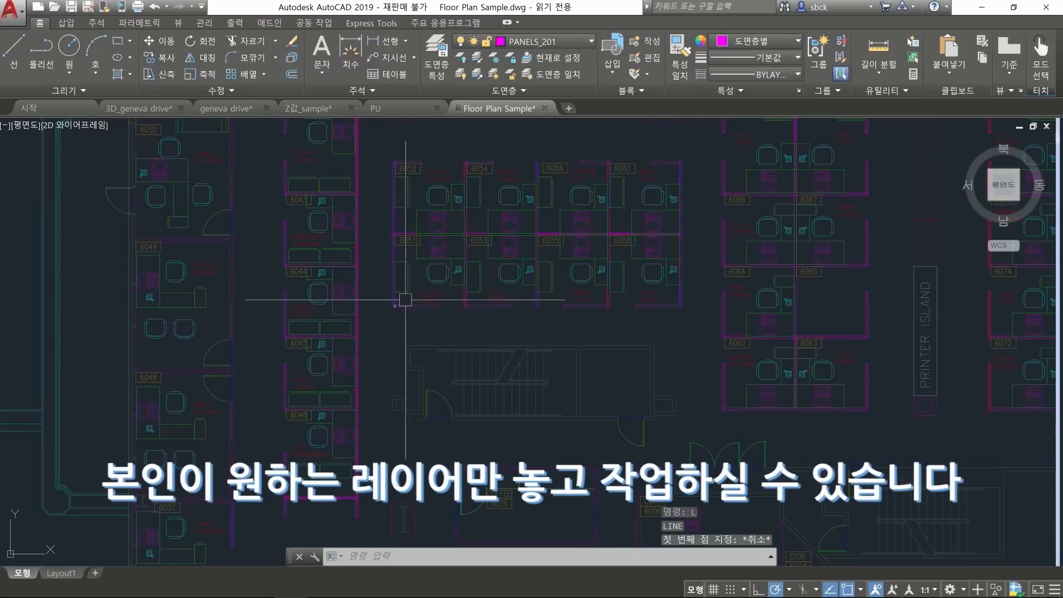
Restore the isolated layers with LAYUNISO
{"action": "scroll", "coordinate": [416, 329], "scroll_direction": "down", "scroll_amount": 5}
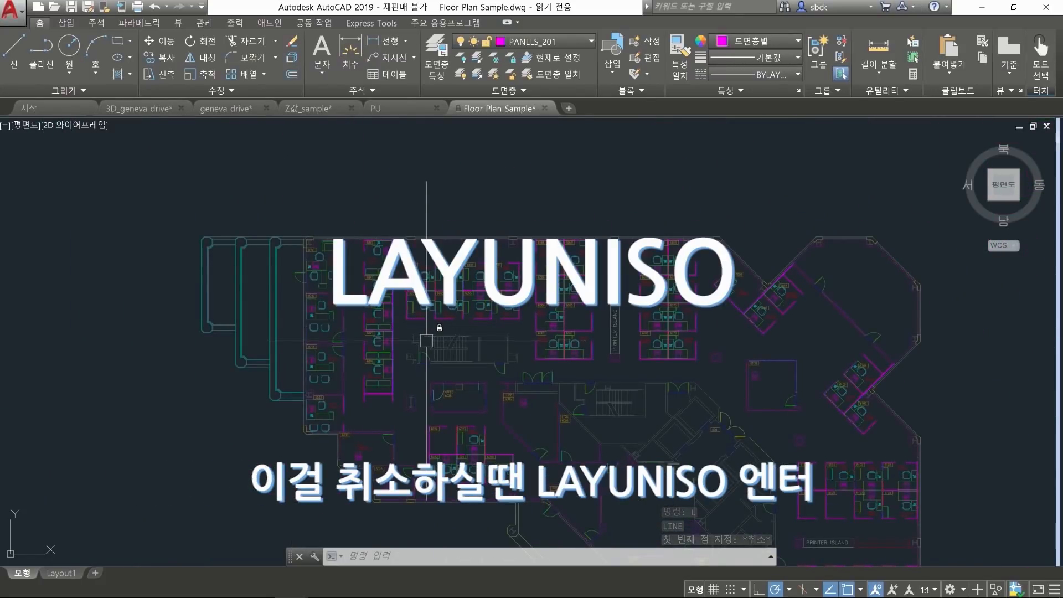
{"action": "type", "text": "lay"}
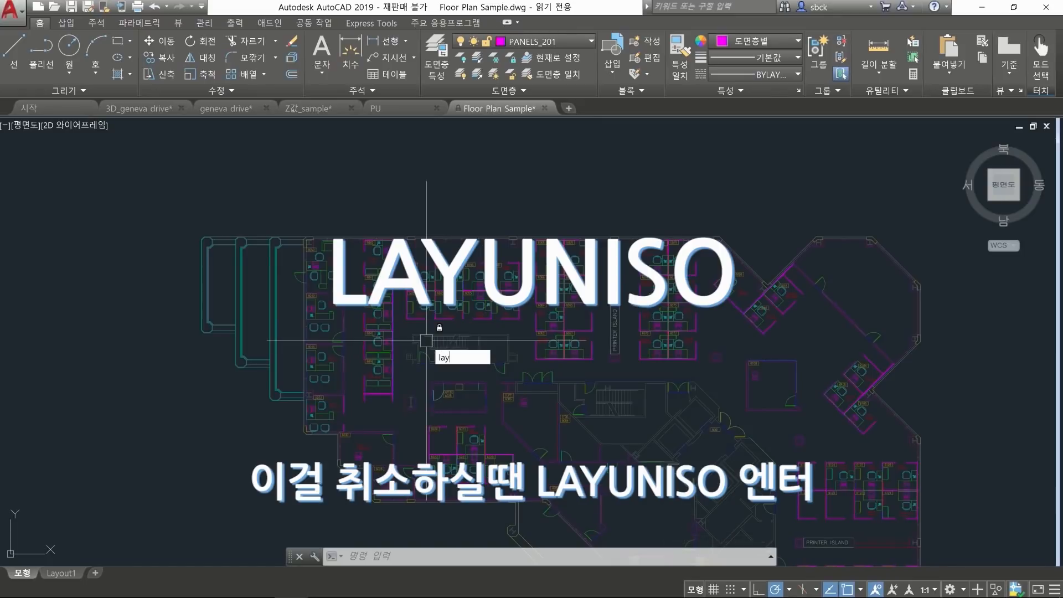
{"action": "type", "text": "un"}
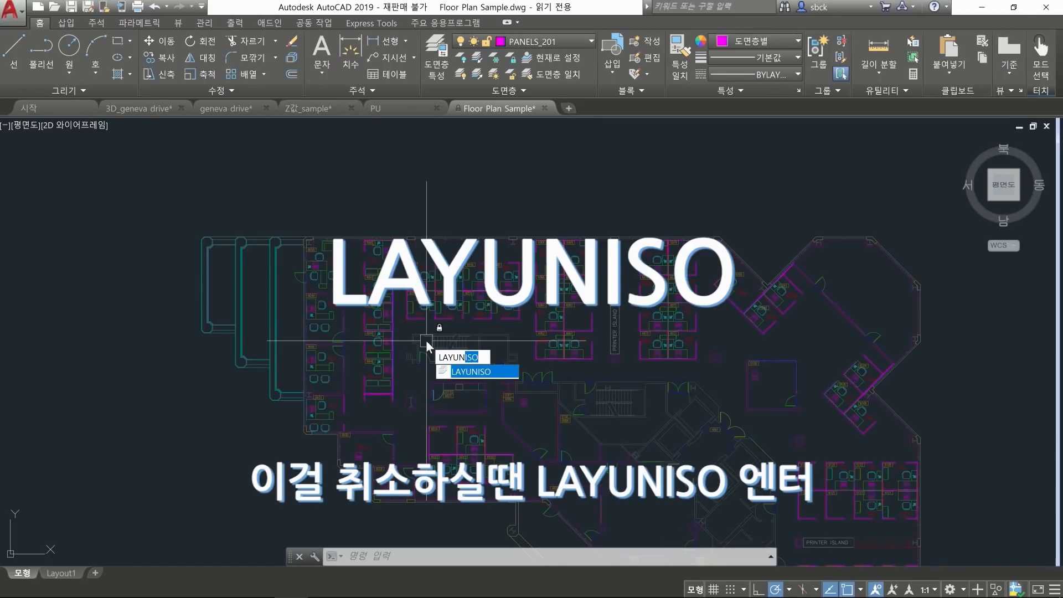
{"action": "key", "text": "Return"}
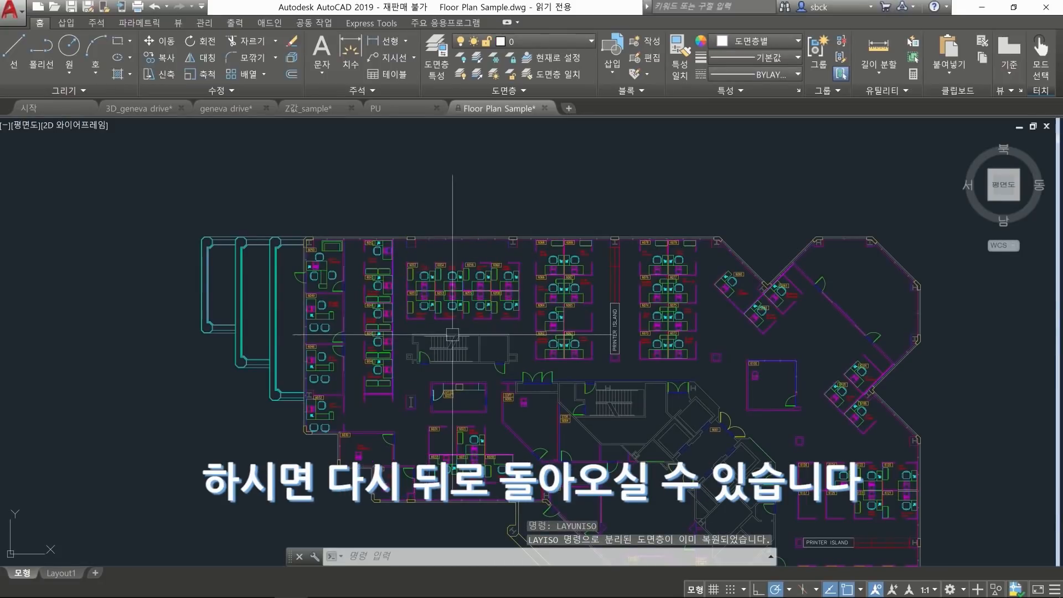
In the LAYISO settings, set non-isolated layers to Off, and choose Off for paper space viewports as well
{"action": "scroll", "coordinate": [452, 335], "scroll_direction": "up", "scroll_amount": 2}
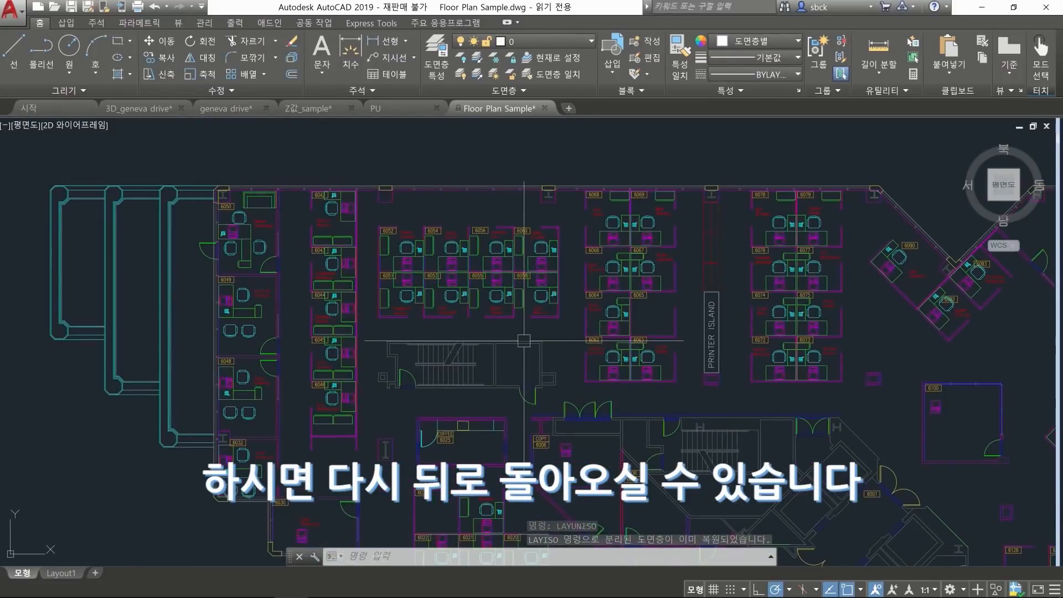
{"action": "type", "text": "LAYISO"}
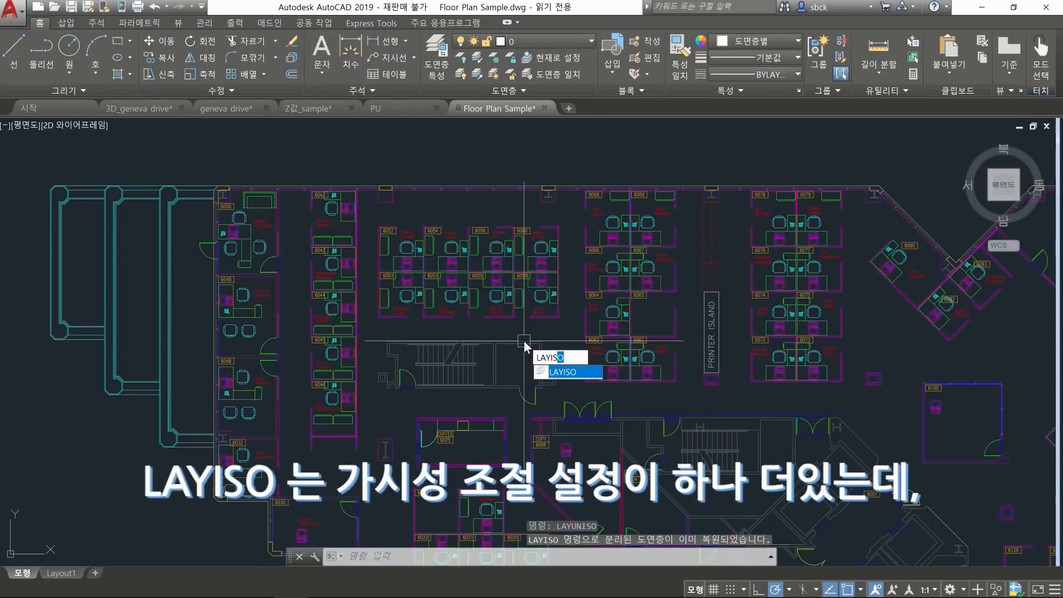
{"action": "key", "text": "Return"}
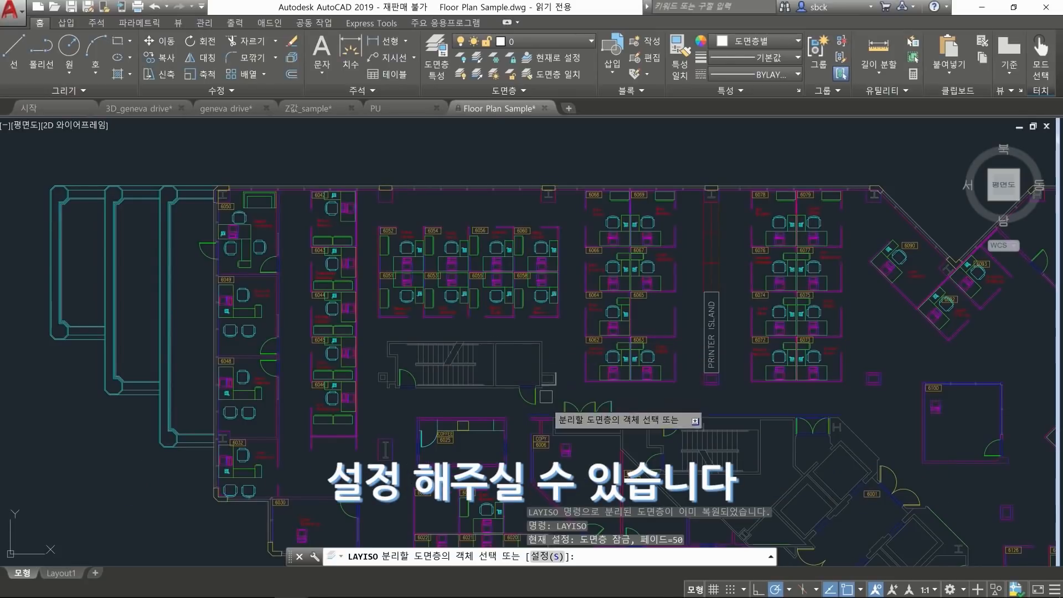
{"action": "left_click", "coordinate": [552, 558]}
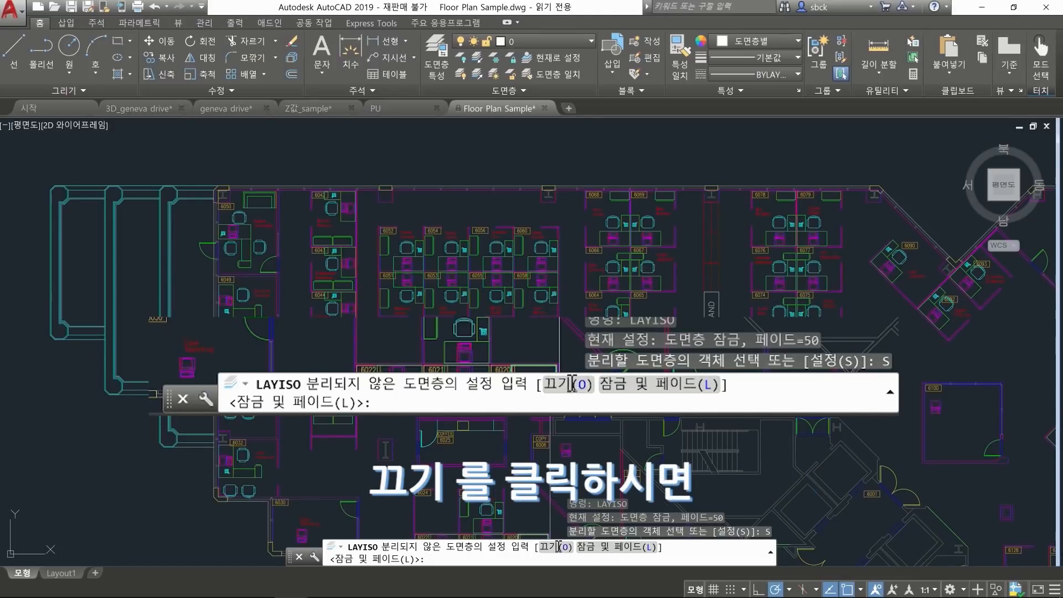
{"action": "left_click", "coordinate": [562, 549]}
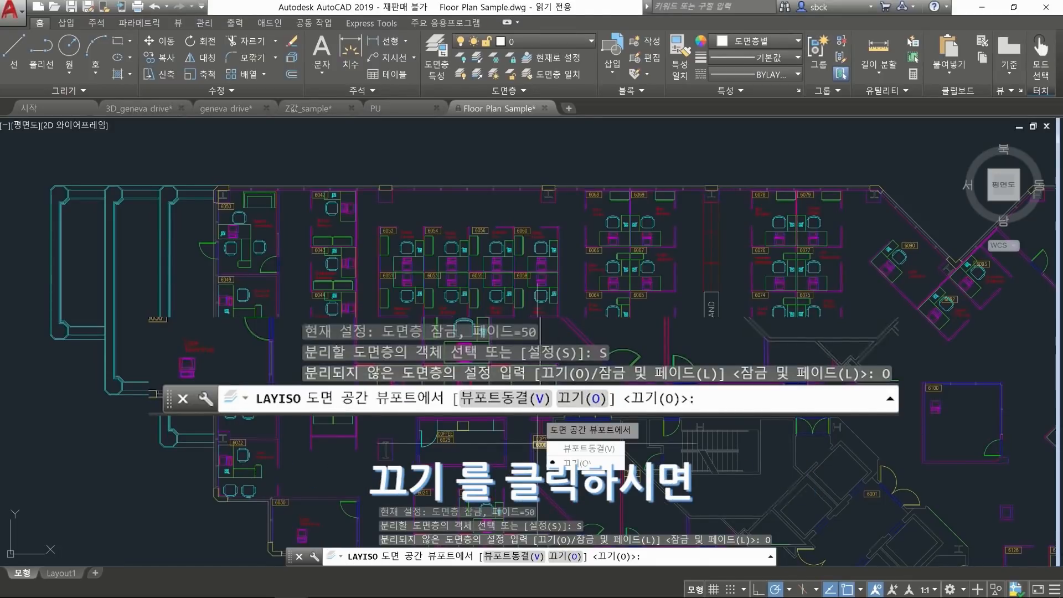
{"action": "left_click", "coordinate": [561, 462]}
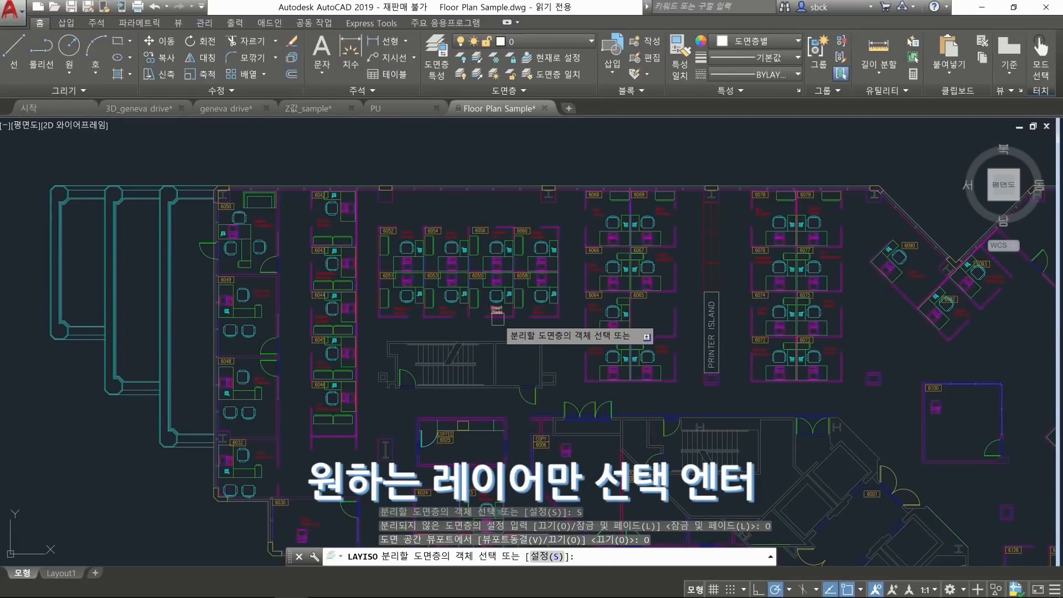
Isolate the PANELS_201 layer by picking the wall panel along the lower edge of room 6055
{"action": "scroll", "coordinate": [499, 313], "scroll_direction": "up", "scroll_amount": 2}
{"action": "left_click", "coordinate": [506, 317]}
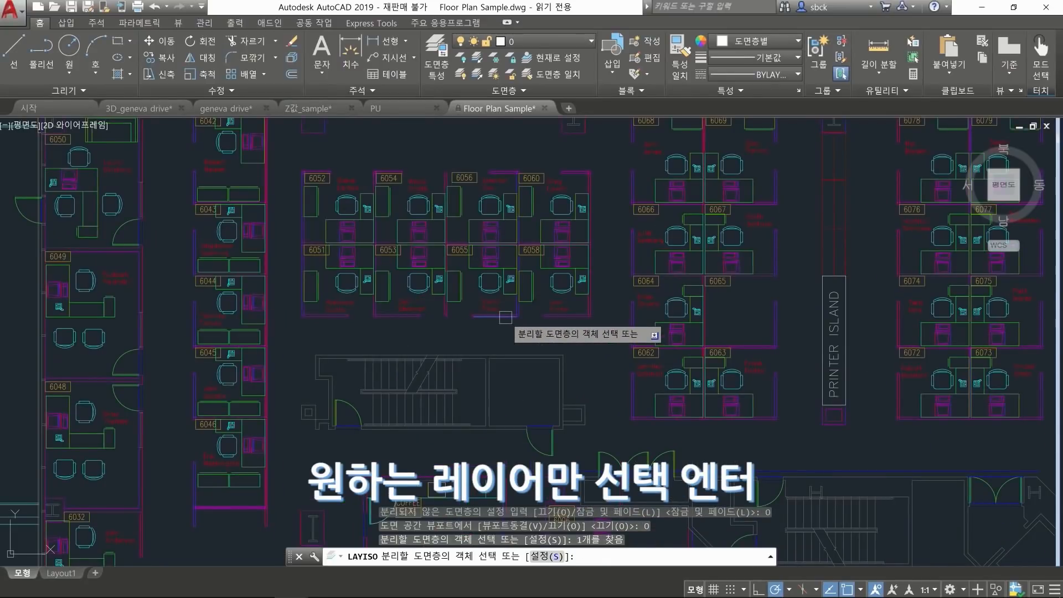
{"action": "key", "text": "Return"}
{"action": "scroll", "coordinate": [499, 316], "scroll_direction": "down", "scroll_amount": 5}
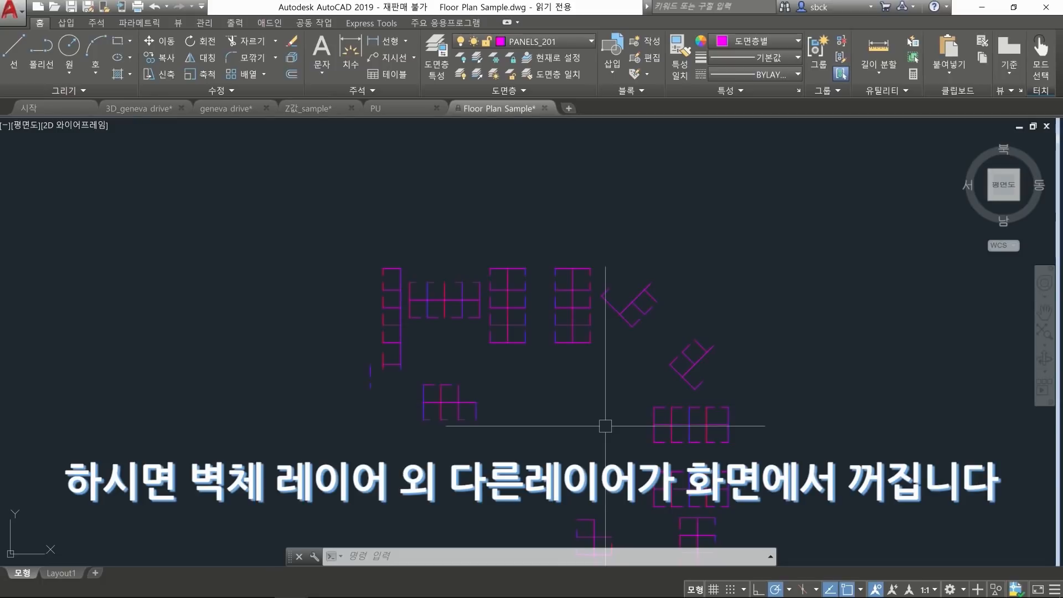
{"action": "scroll", "coordinate": [605, 426], "scroll_direction": "up", "scroll_amount": 3}
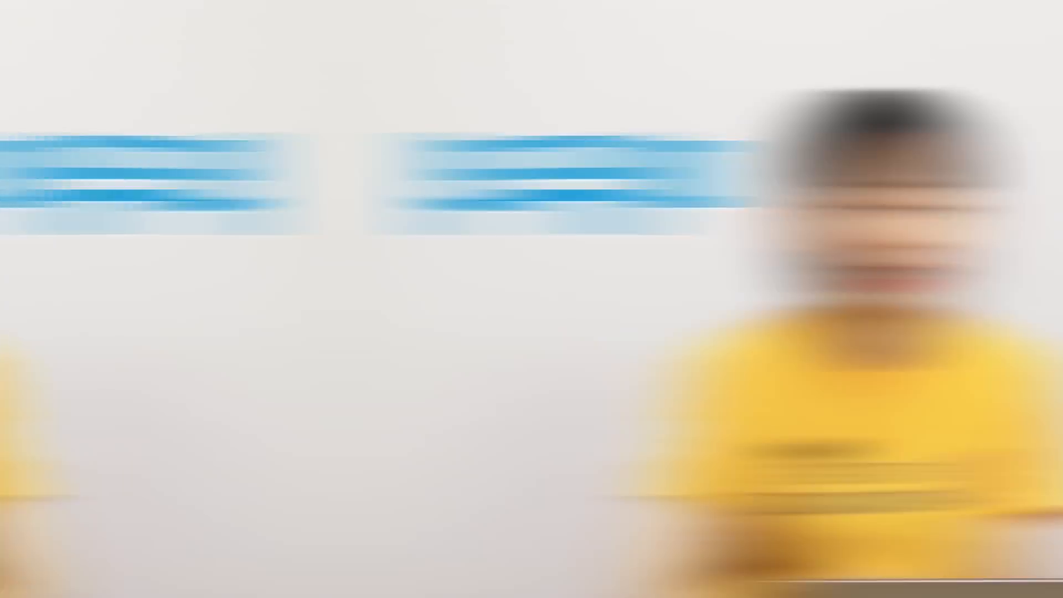